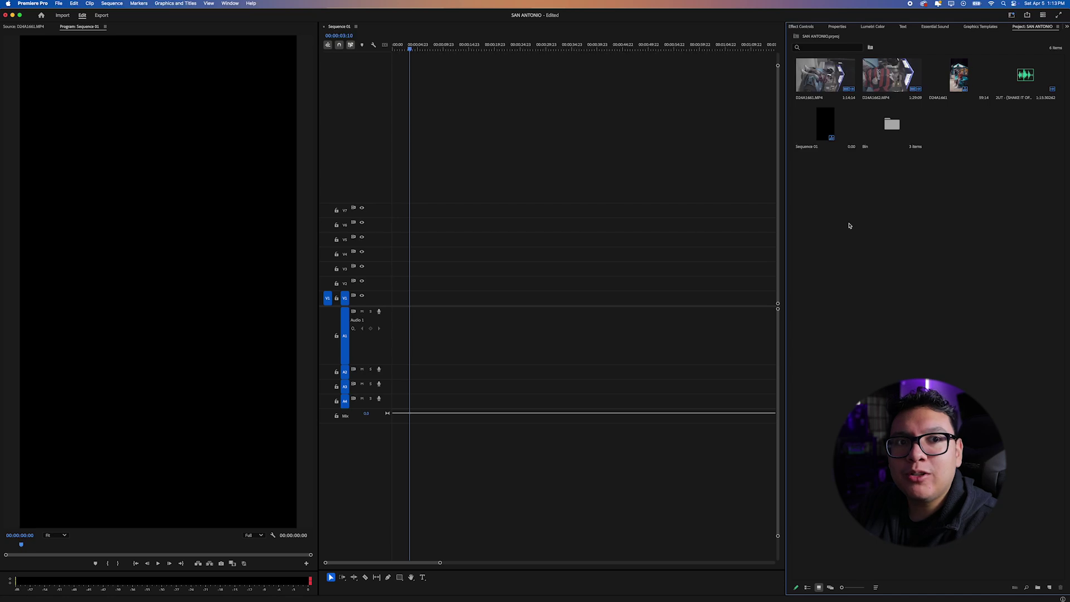
Add the SHAKE IT OFF song to A1 and place D24A1661.MP4 on V1 at the start
{"action": "left_click_drag", "start_coordinate": [1026, 75], "coordinate": [394, 322]}
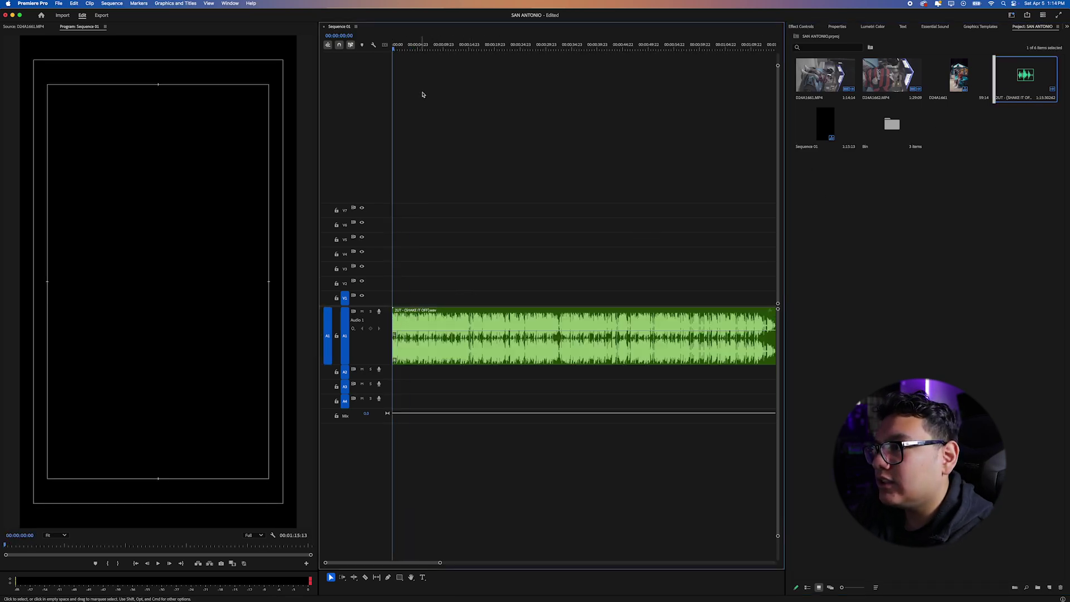
{"action": "double_click", "coordinate": [825, 75]}
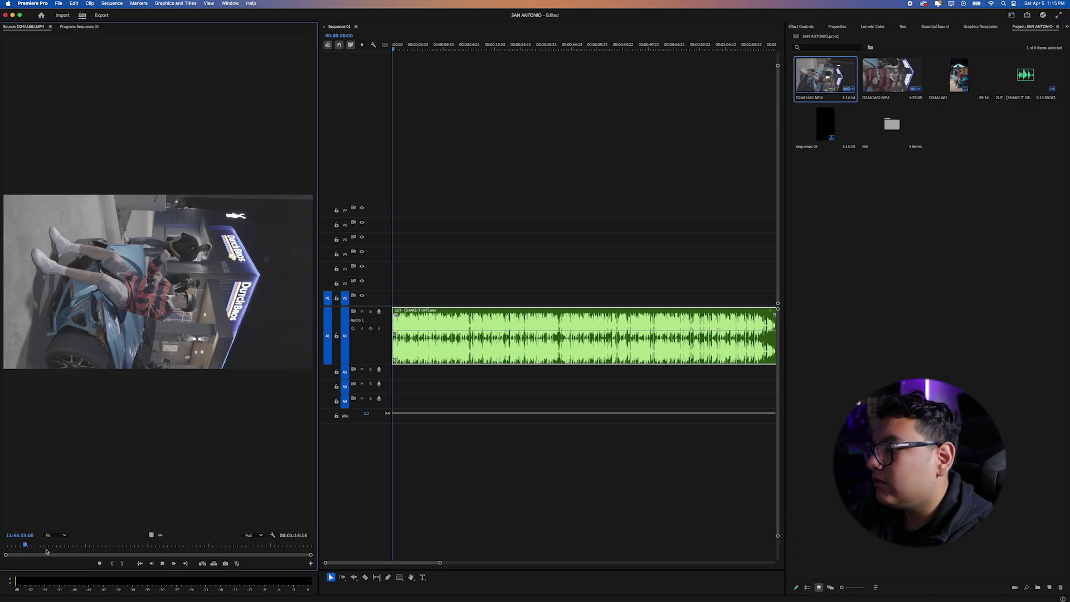
{"action": "left_click", "coordinate": [8, 546]}
{"action": "key", "text": "space"}
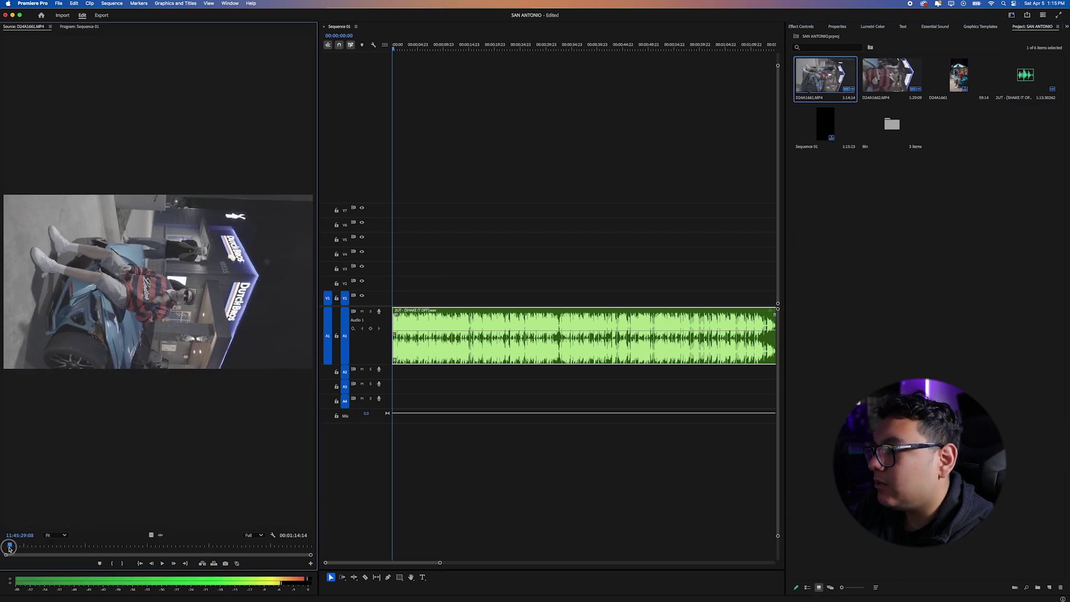
{"action": "left_click_drag", "start_coordinate": [101, 331], "coordinate": [397, 299]}
Preview D24A1662.MP4 in the Source monitor and stack it on V2 above the first clip
{"action": "double_click", "coordinate": [892, 69]}
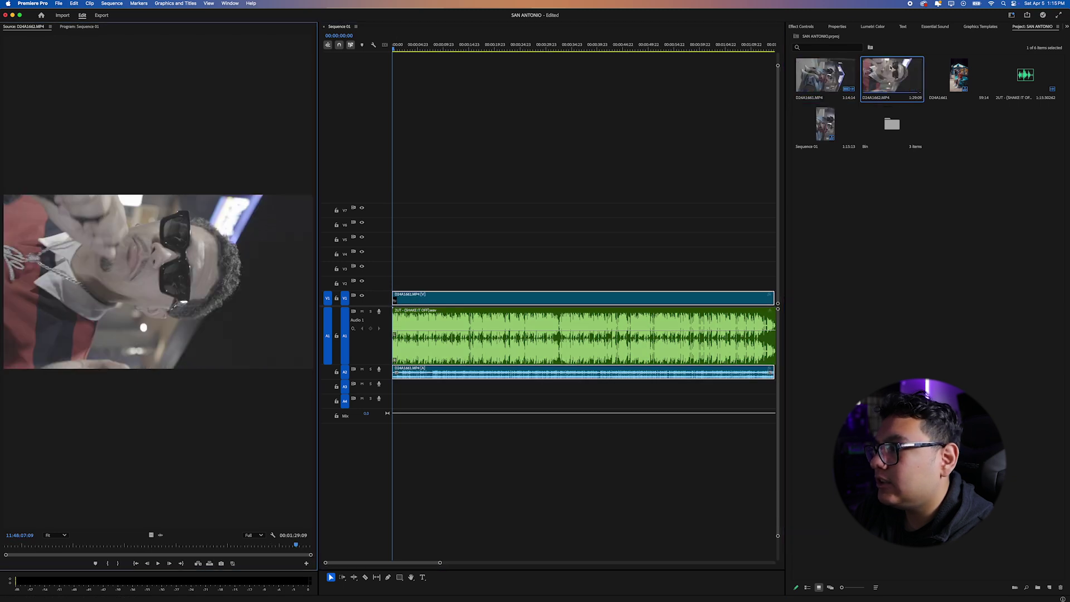
{"action": "left_click_drag", "start_coordinate": [14, 546], "coordinate": [94, 542]}
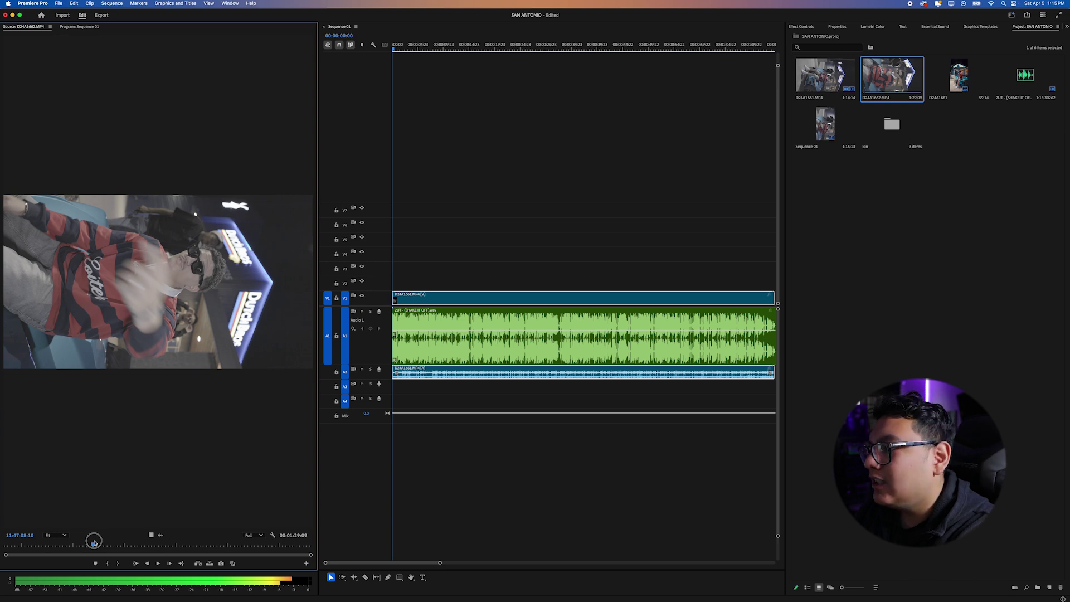
{"action": "left_click_drag", "start_coordinate": [94, 542], "coordinate": [38, 536]}
{"action": "left_click", "coordinate": [414, 31]}
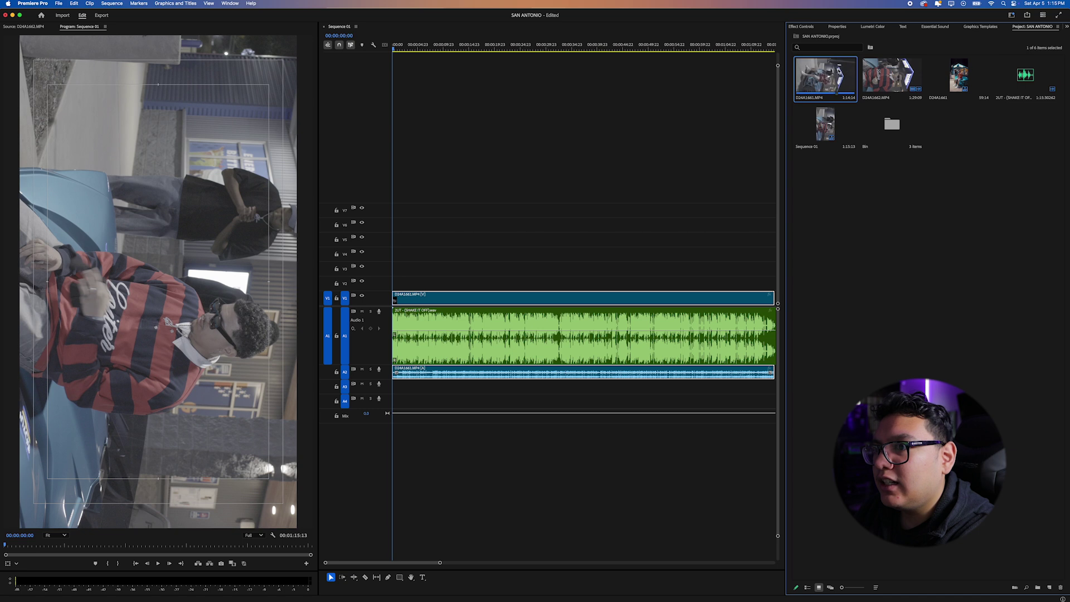
{"action": "double_click", "coordinate": [892, 76]}
{"action": "left_click_drag", "start_coordinate": [52, 545], "coordinate": [79, 541]}
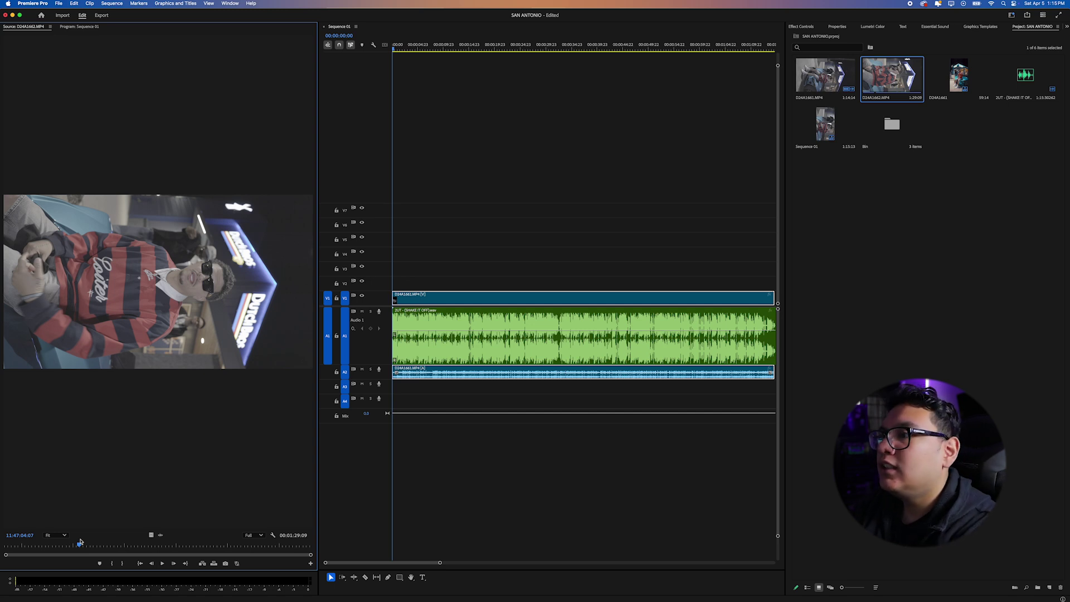
{"action": "left_click_drag", "start_coordinate": [892, 78], "coordinate": [418, 284]}
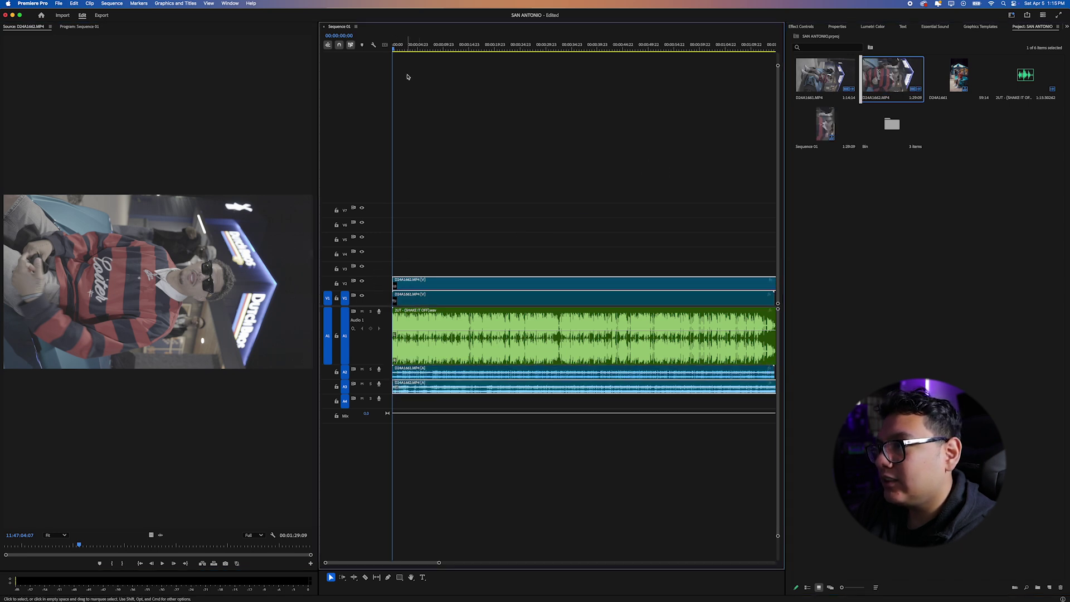
{"action": "left_click", "coordinate": [396, 49]}
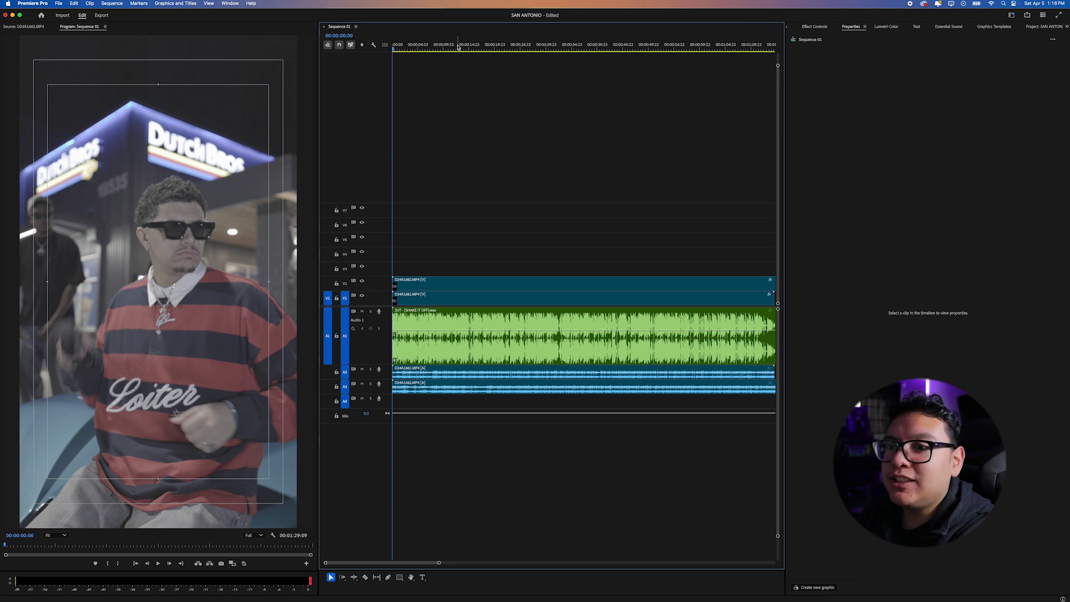
Inspect the properties of the D24A1661 clip and the song clip
{"action": "left_click", "coordinate": [442, 47]}
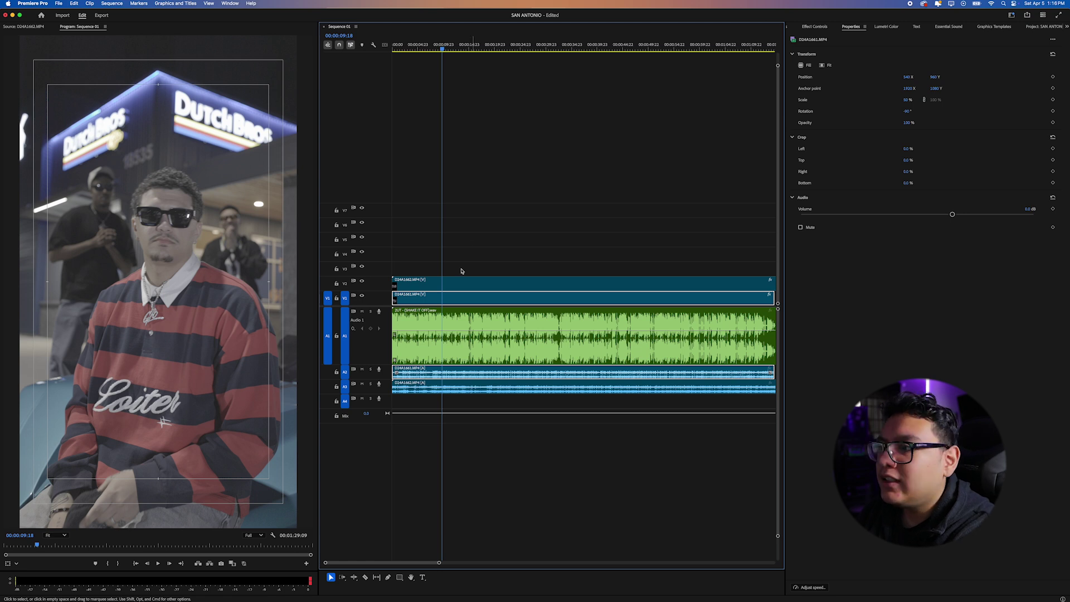
{"action": "left_click", "coordinate": [535, 340]}
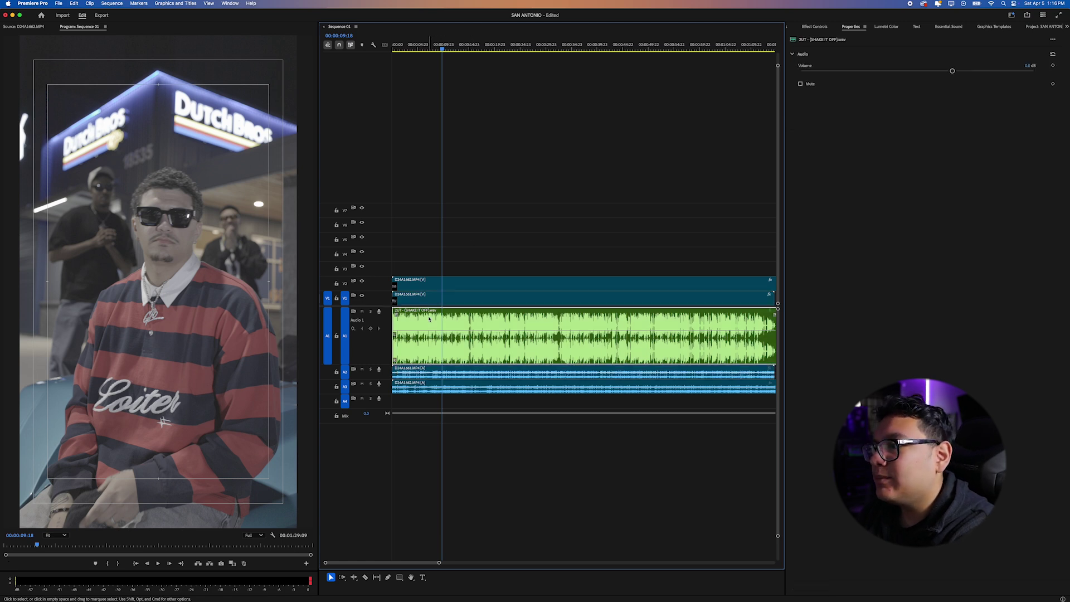
{"action": "left_click", "coordinate": [450, 368]}
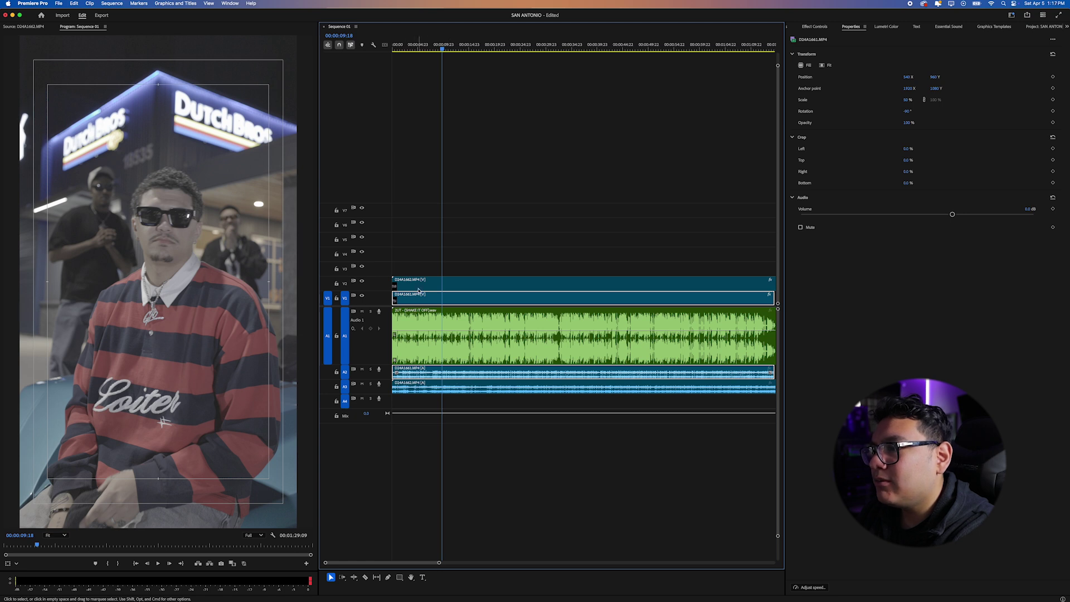
Synchronize all timeline clips by audio using the Mix Down channel
{"action": "left_click_drag", "start_coordinate": [486, 241], "coordinate": [438, 436]}
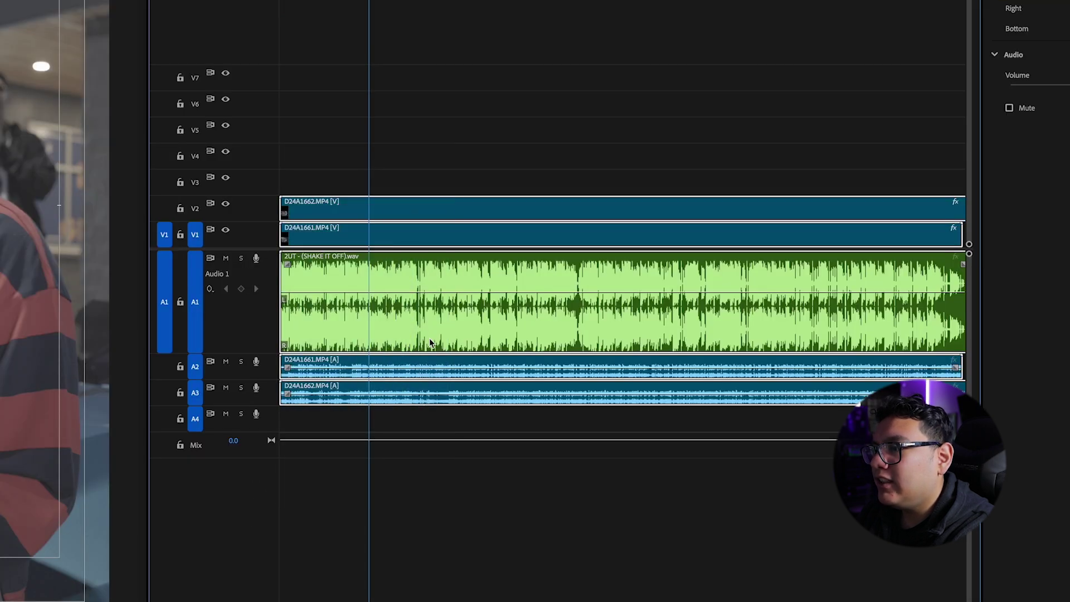
{"action": "right_click", "coordinate": [415, 285]}
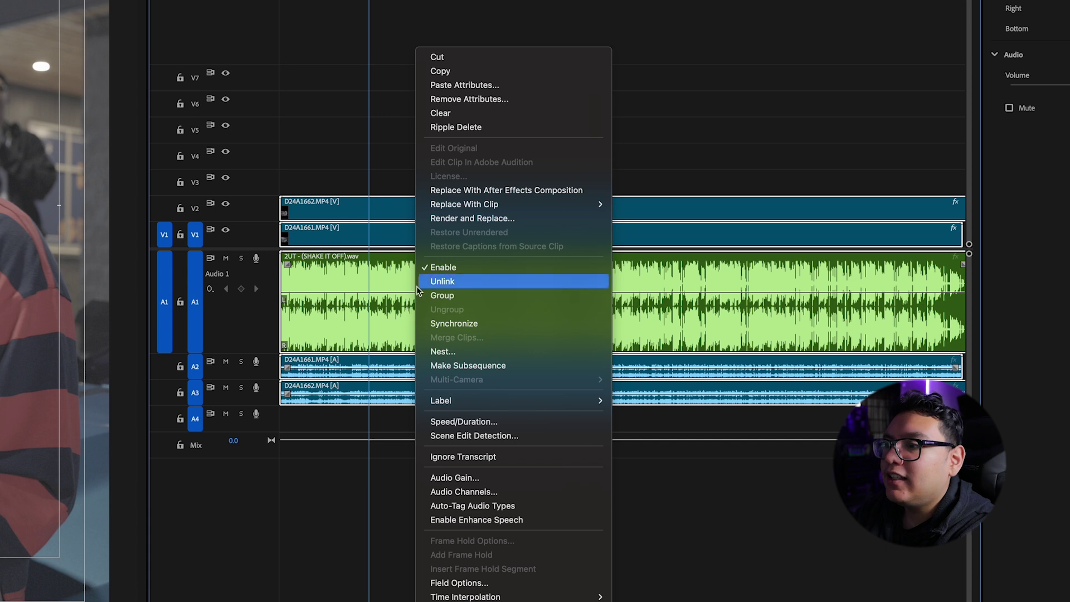
{"action": "left_click", "coordinate": [471, 329]}
{"action": "left_click_drag", "start_coordinate": [549, 162], "coordinate": [538, 148]}
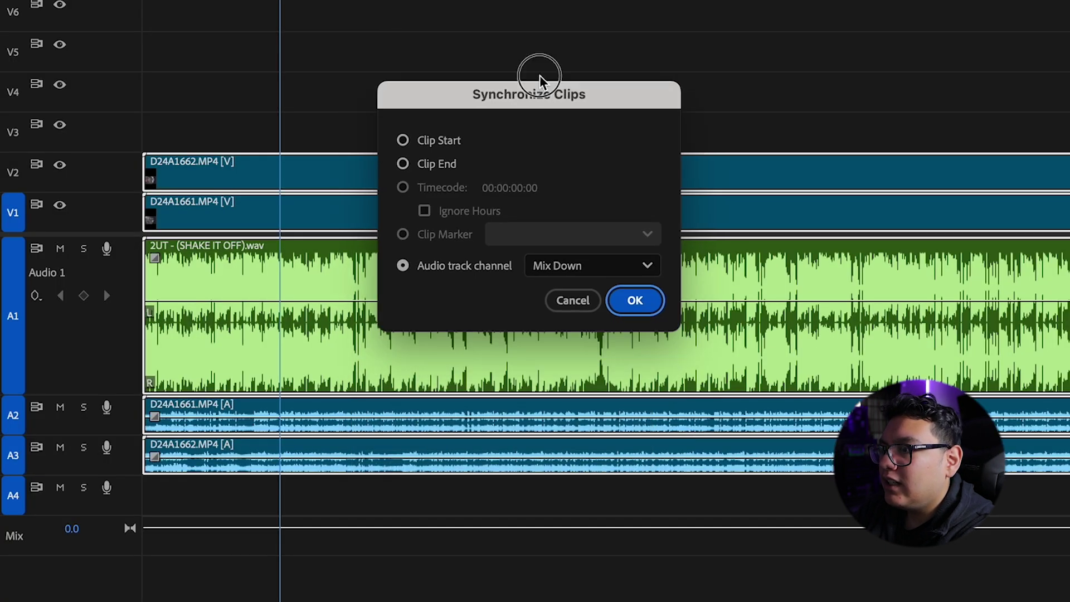
{"action": "left_click_drag", "start_coordinate": [540, 78], "coordinate": [514, 78]}
{"action": "left_click", "coordinate": [377, 140]}
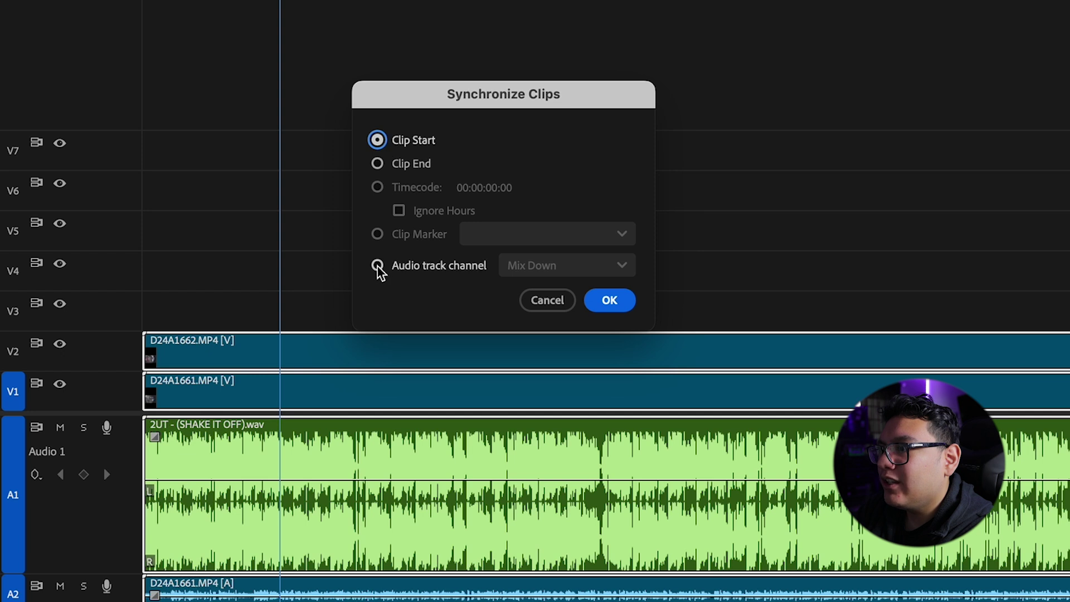
{"action": "left_click", "coordinate": [378, 265]}
{"action": "left_click", "coordinate": [527, 268]}
{"action": "left_click", "coordinate": [538, 350]}
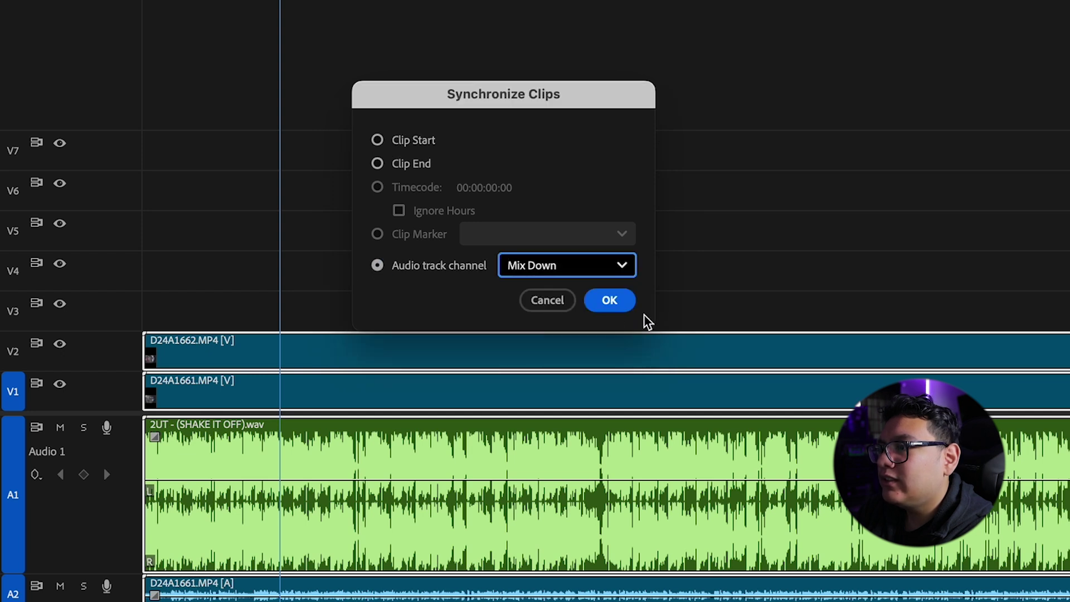
{"action": "left_click", "coordinate": [617, 306]}
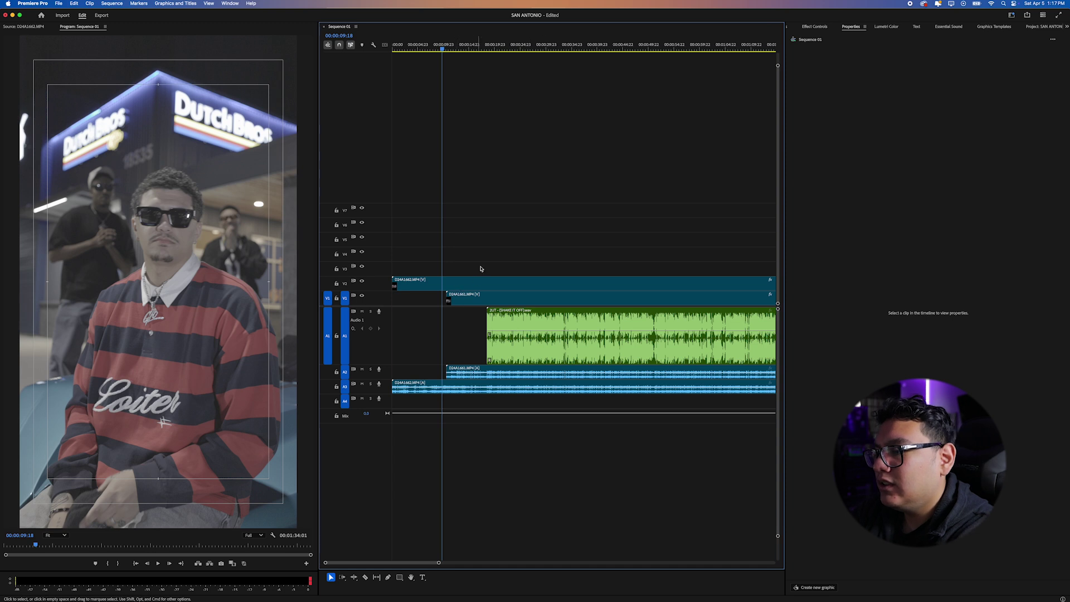
{"action": "key", "text": "minus"}
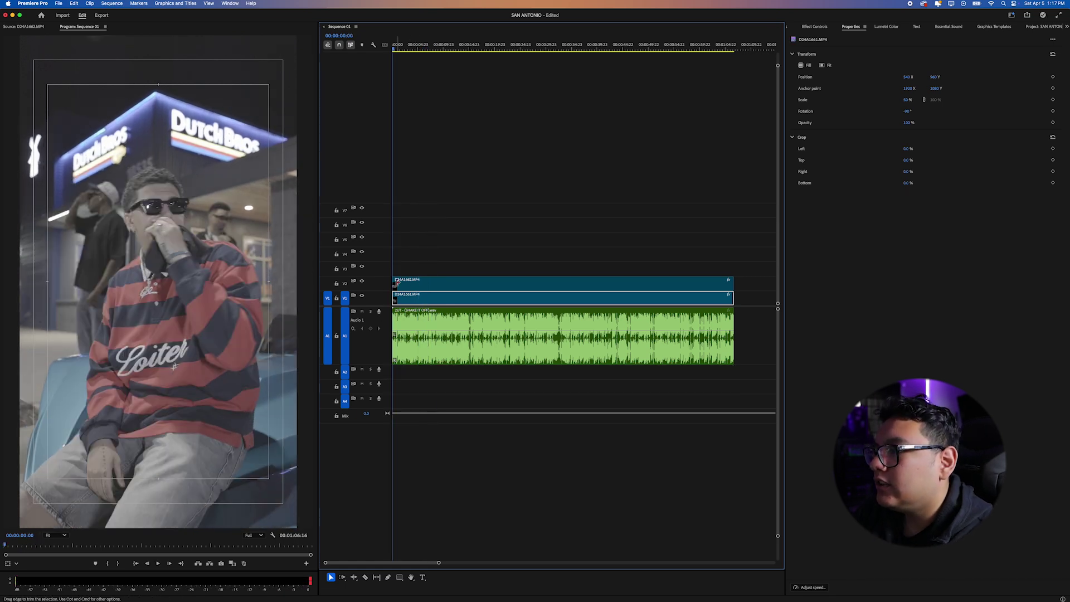
Trim the start of D24A1662.MP4 on V2 and align it to the playhead on the beat
{"action": "left_click_drag", "start_coordinate": [397, 282], "coordinate": [421, 283]}
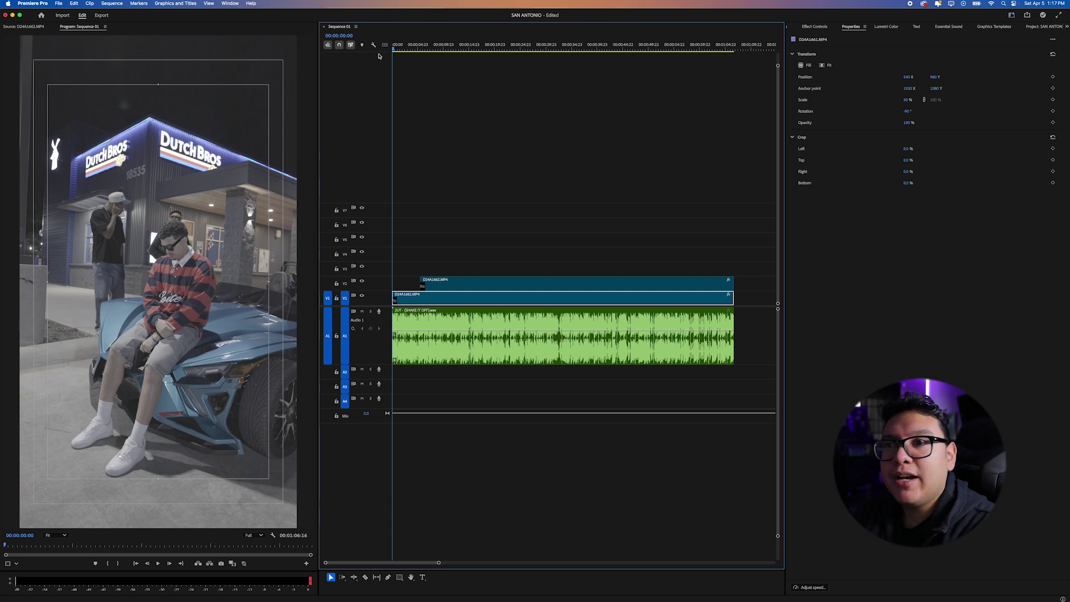
{"action": "left_click", "coordinate": [401, 180]}
{"action": "key", "text": "space"}
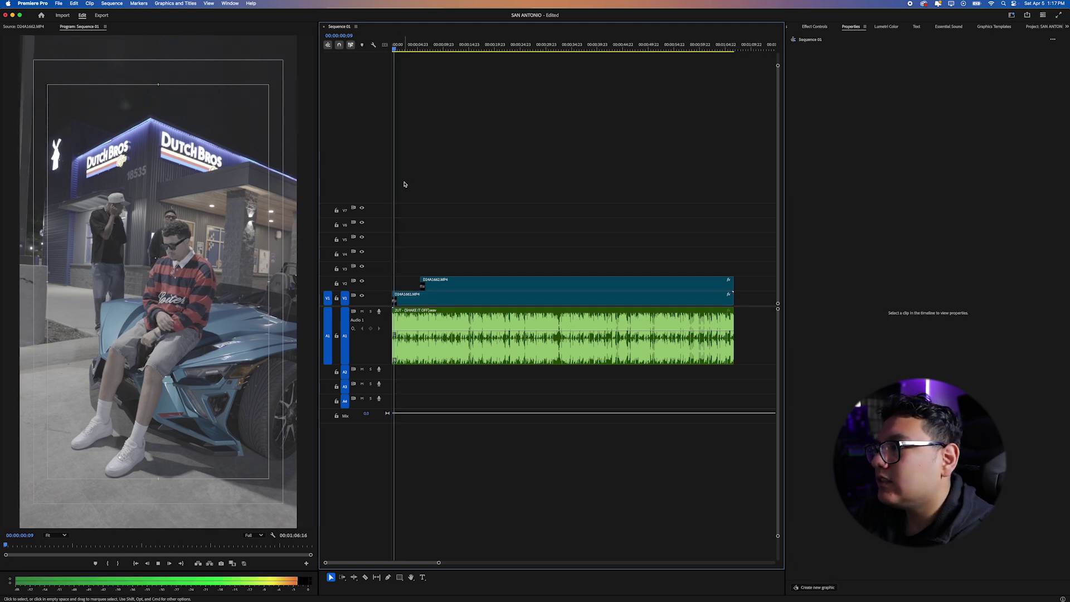
{"action": "key", "text": "="}
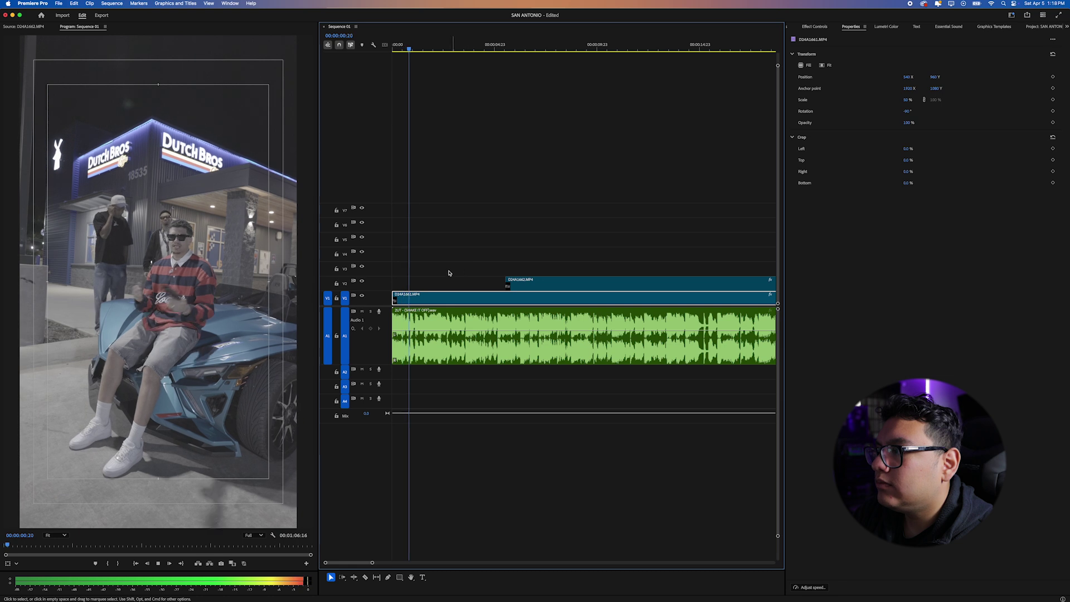
{"action": "key", "text": "space"}
{"action": "left_click_drag", "start_coordinate": [519, 283], "coordinate": [445, 285]}
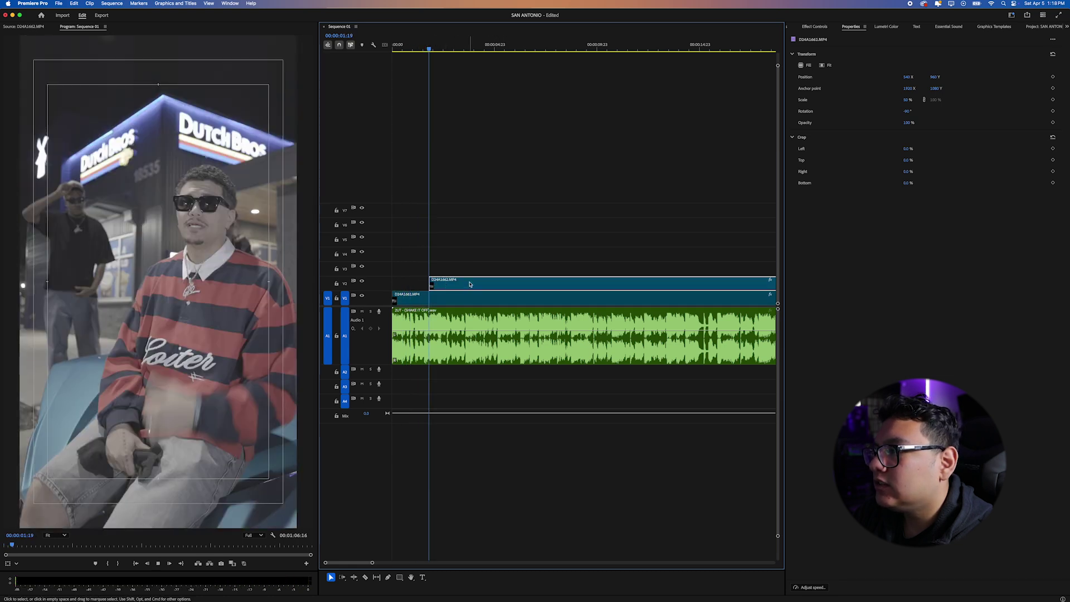
Split the V2 clip at the next beat and trim the later piece's start forward
{"action": "key", "text": "space"}
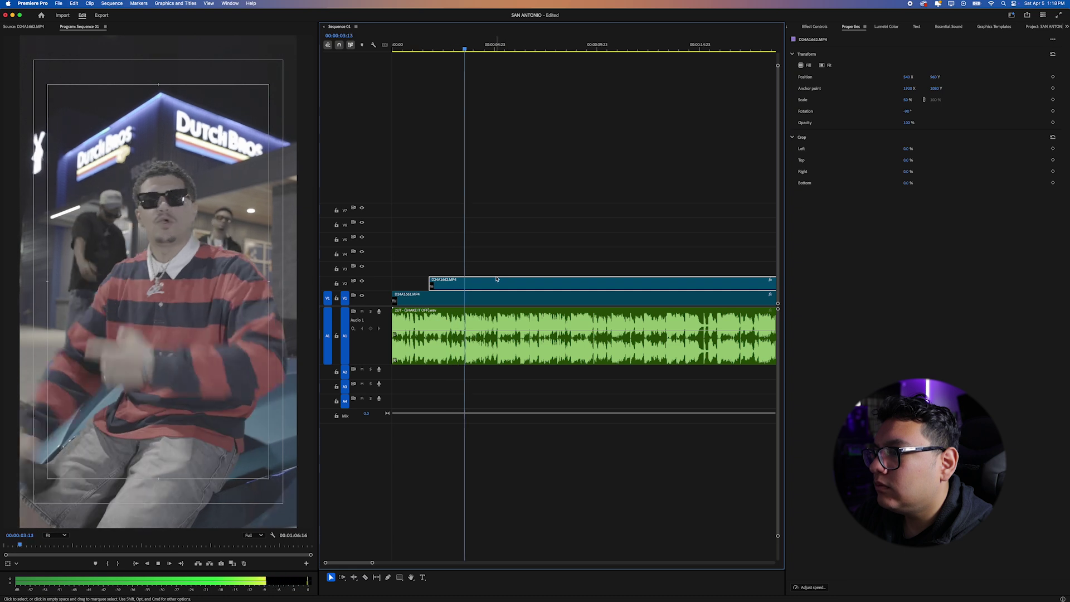
{"action": "key", "text": "space"}
{"action": "key", "text": "space"}
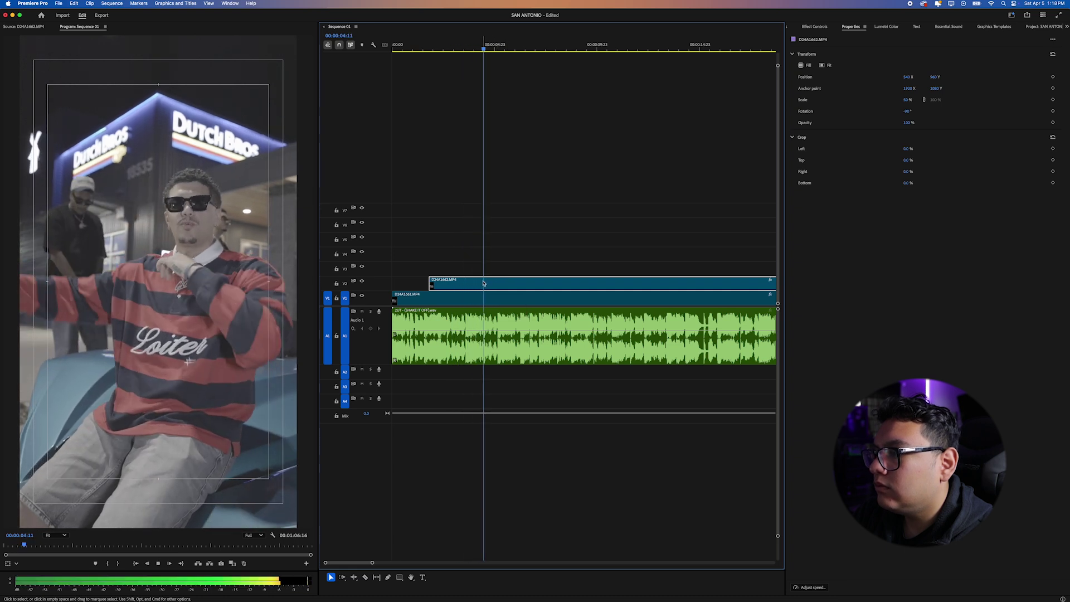
{"action": "key", "text": "space"}
{"action": "key", "text": "super+k"}
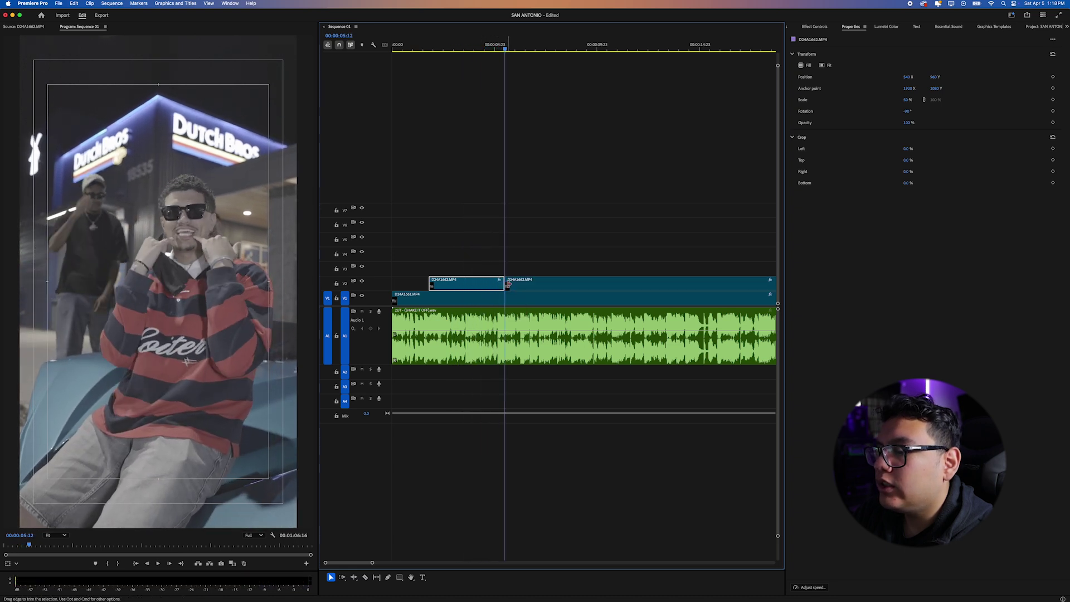
{"action": "left_click_drag", "start_coordinate": [506, 284], "coordinate": [550, 285]}
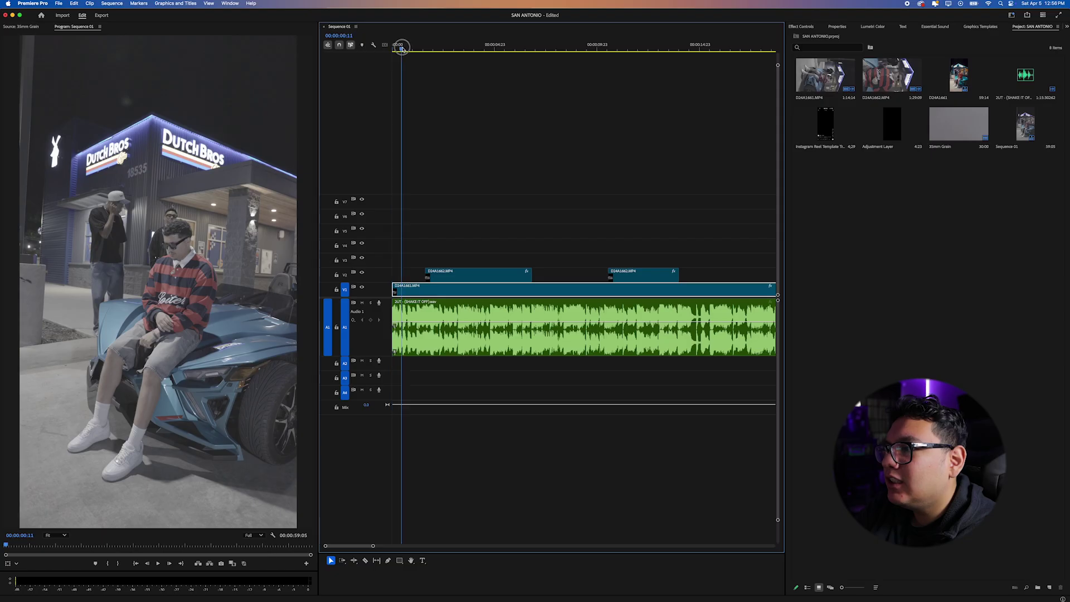
{"action": "mouse_move", "coordinate": [401, 46]}
{"action": "left_mouse_down"}
{"action": "mouse_move", "coordinate": [459, 52]}
{"action": "mouse_move", "coordinate": [409, 58]}
{"action": "left_mouse_up"}
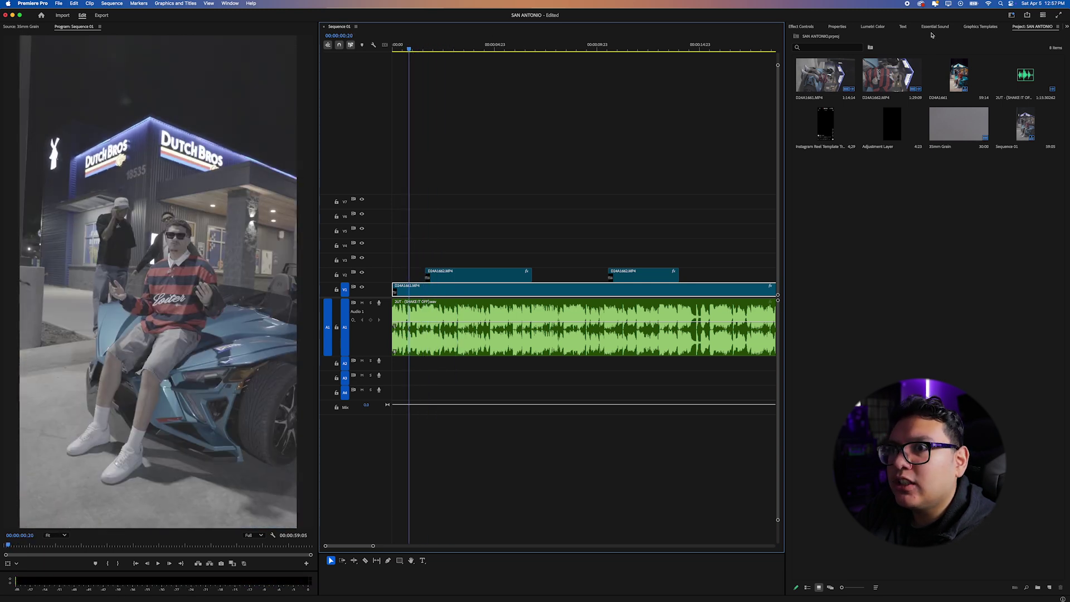
Open the Lumetri Color panel and apply Auto Basic Correction to the D24A1662 close-up insert
{"action": "left_click", "coordinate": [873, 27]}
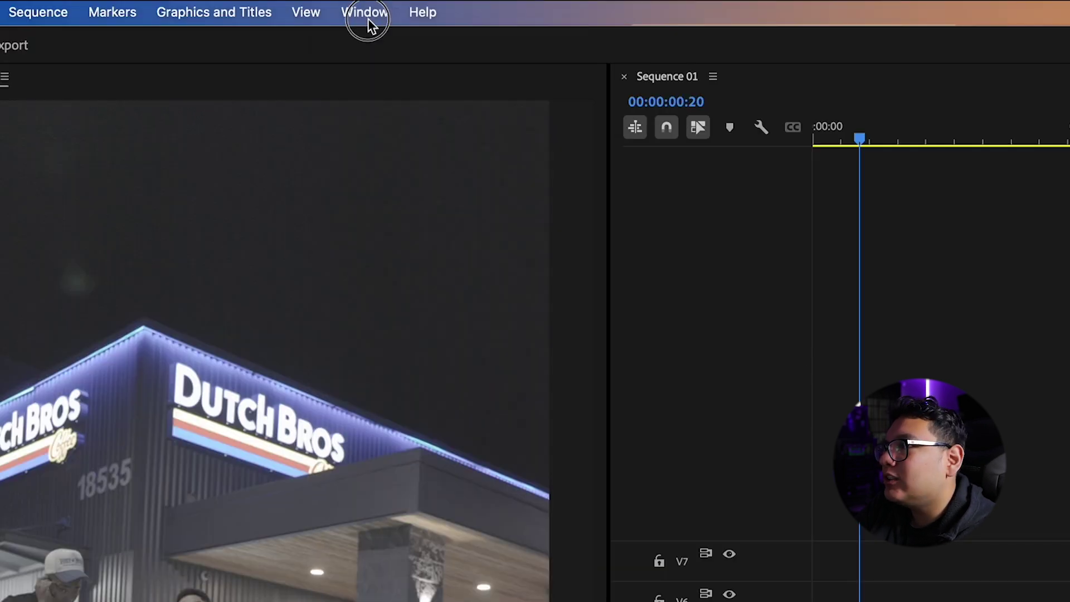
{"action": "left_click", "coordinate": [230, 3]}
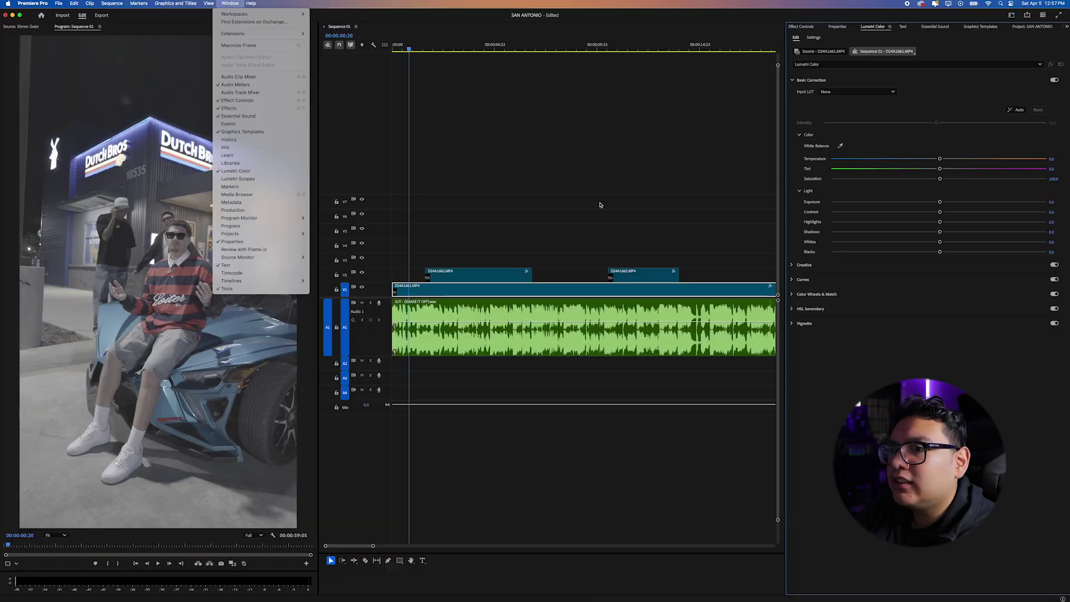
{"action": "left_click", "coordinate": [600, 205]}
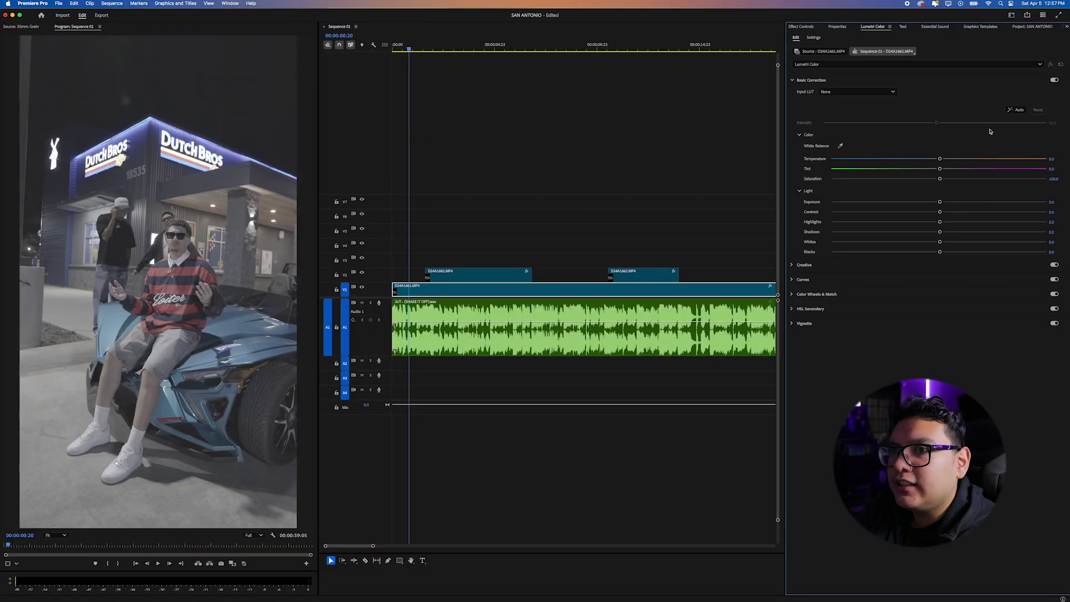
{"action": "left_click", "coordinate": [445, 49]}
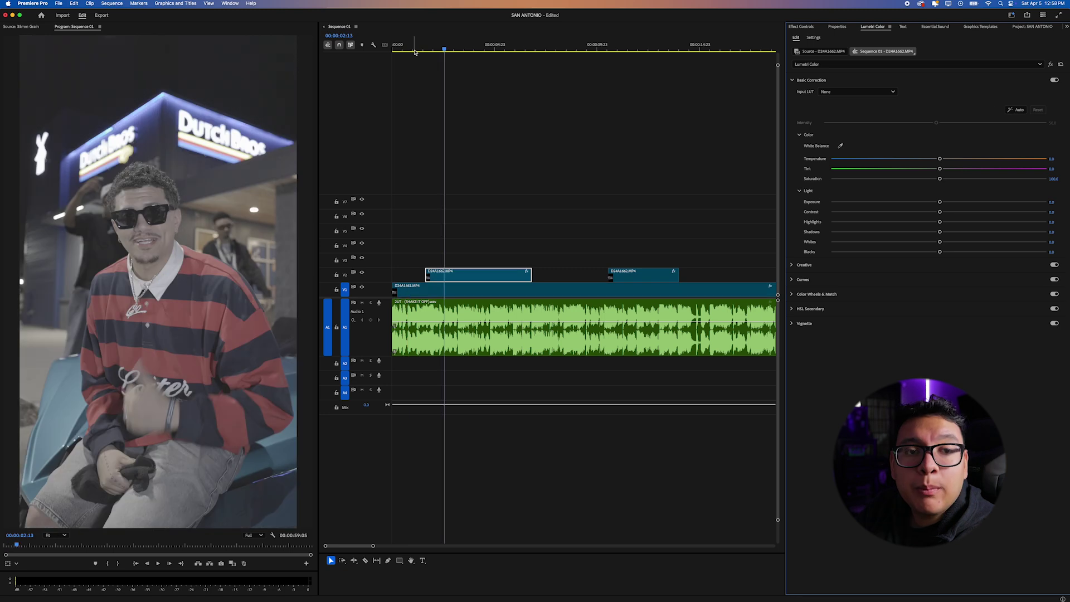
{"action": "left_click", "coordinate": [412, 49]}
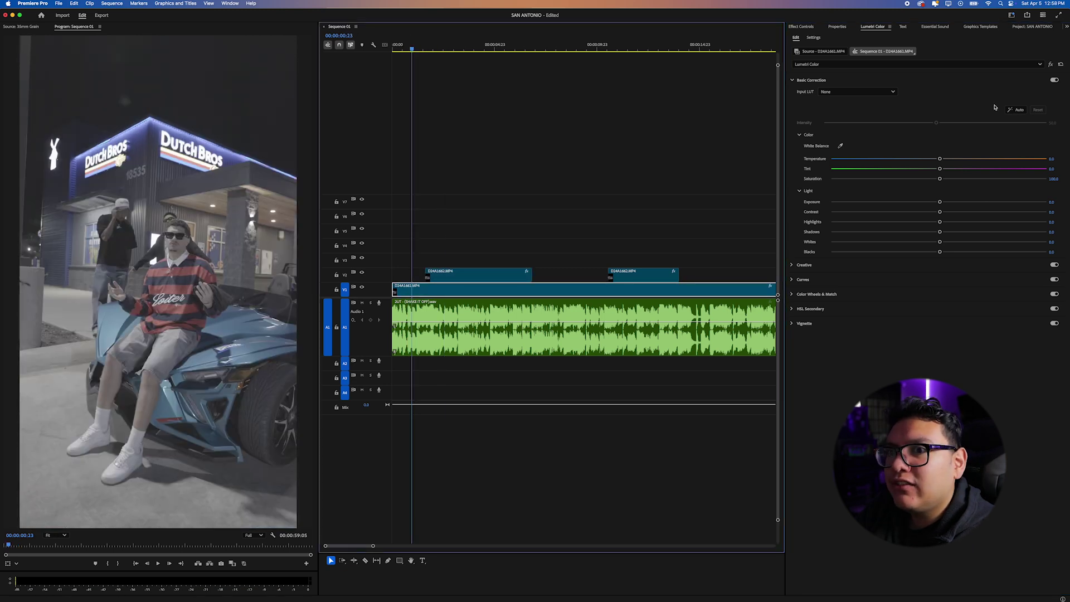
{"action": "left_click", "coordinate": [432, 49]}
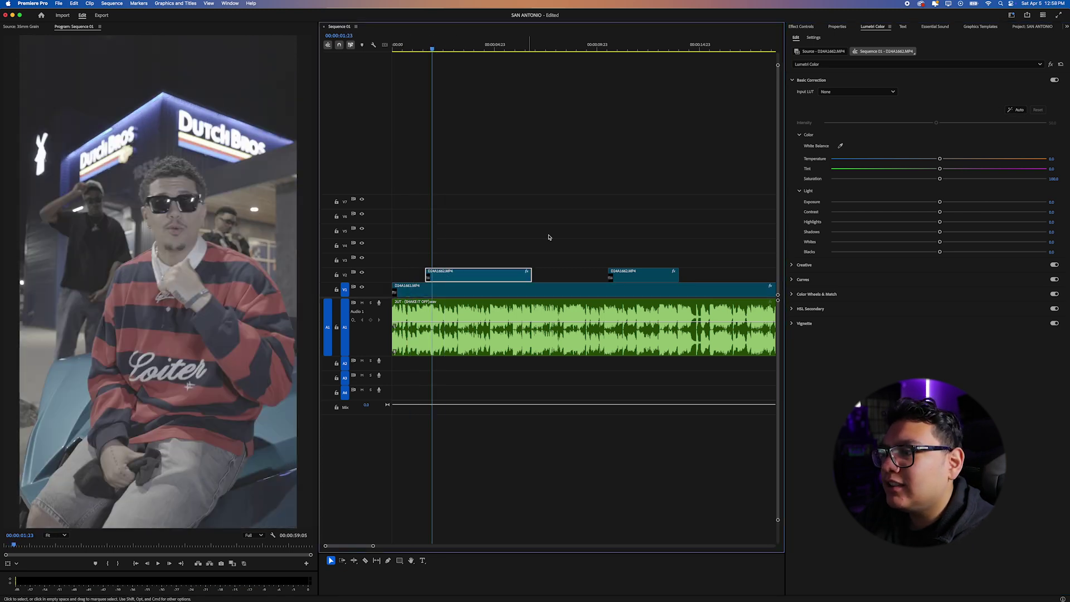
{"action": "left_click", "coordinate": [1016, 111]}
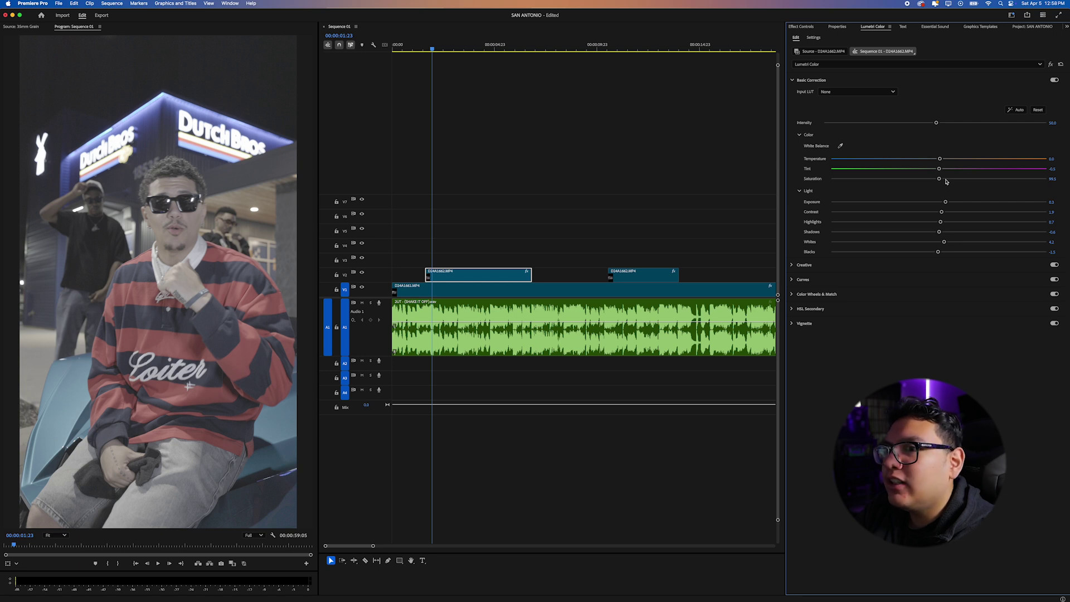
Reset the correction, then raise saturation to about 153, contrast to about 70, and deepen blacks
{"action": "left_click", "coordinate": [1036, 110]}
{"action": "left_click_drag", "start_coordinate": [950, 177], "coordinate": [1031, 187]}
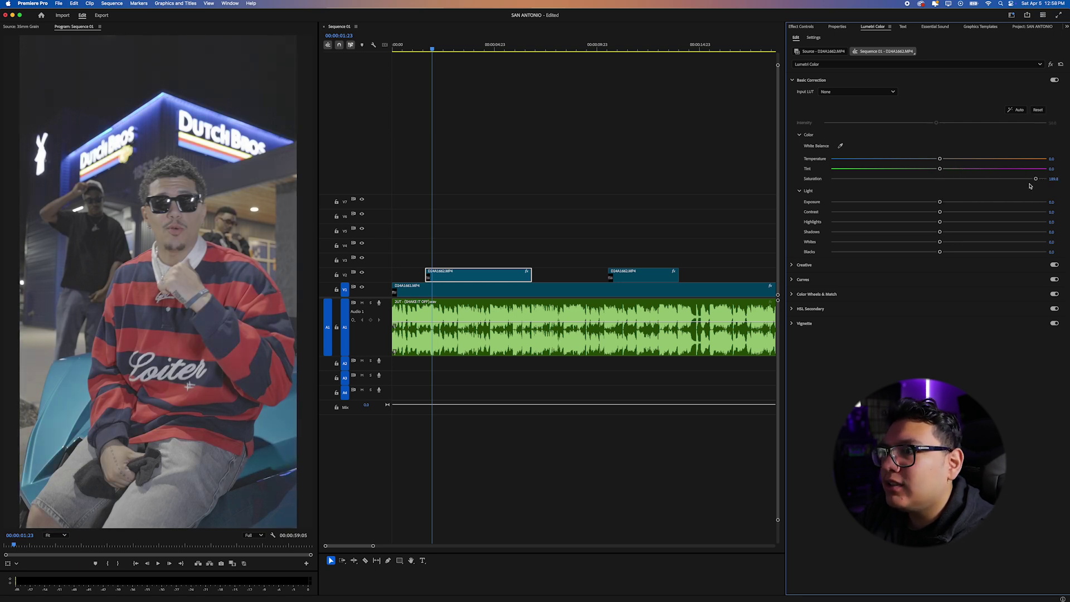
{"action": "left_click_drag", "start_coordinate": [956, 214], "coordinate": [1013, 209]}
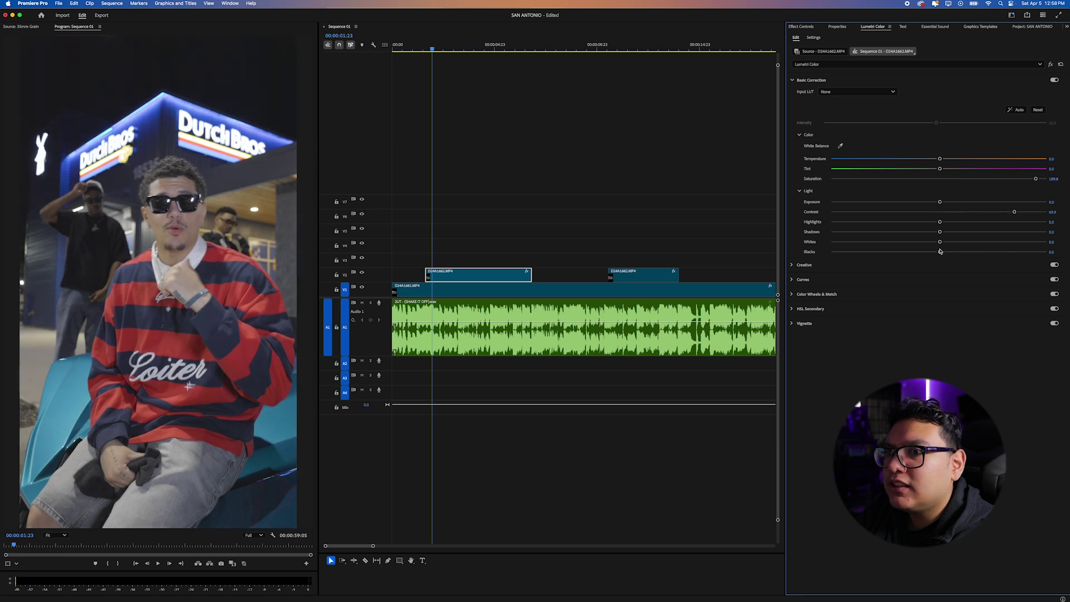
{"action": "left_click_drag", "start_coordinate": [940, 252], "coordinate": [952, 223]}
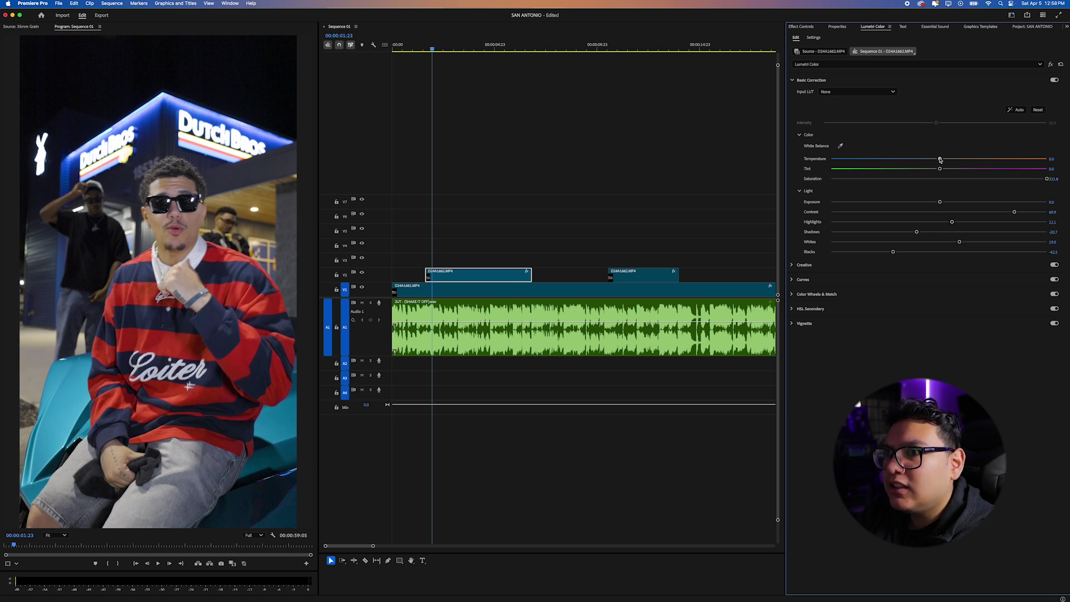
Set temperature to 9.4 and tint to 1.2, then toggle the Lumetri effect to compare
{"action": "mouse_move", "coordinate": [940, 160]}
{"action": "left_mouse_down"}
{"action": "mouse_move", "coordinate": [950, 162]}
{"action": "mouse_move", "coordinate": [940, 168]}
{"action": "left_mouse_up"}
{"action": "left_click_drag", "start_coordinate": [432, 44], "coordinate": [450, 44]}
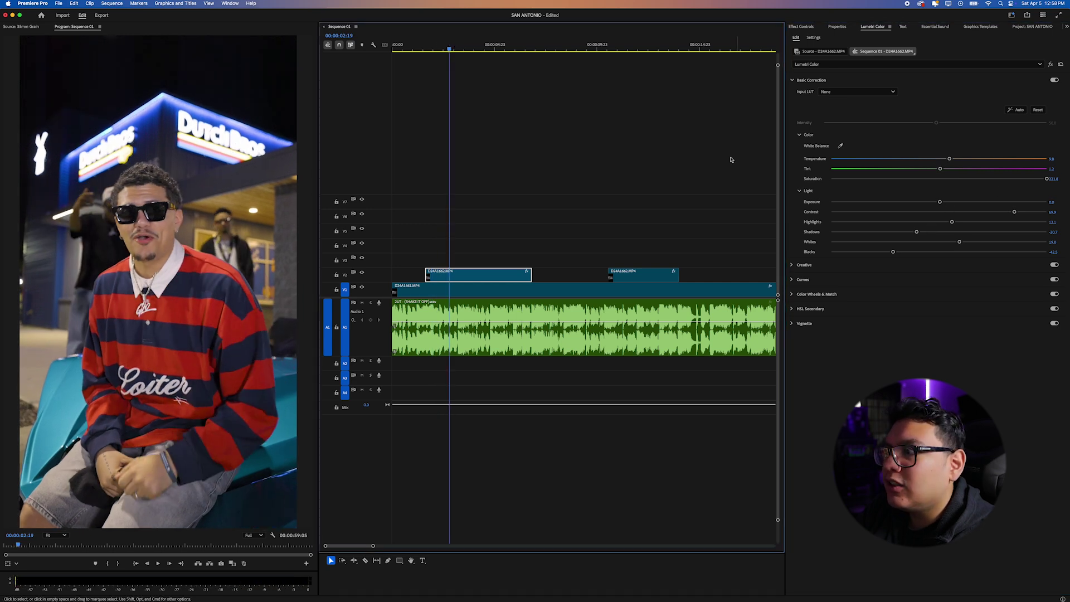
{"action": "left_click", "coordinate": [1050, 64]}
{"action": "left_click", "coordinate": [1051, 64]}
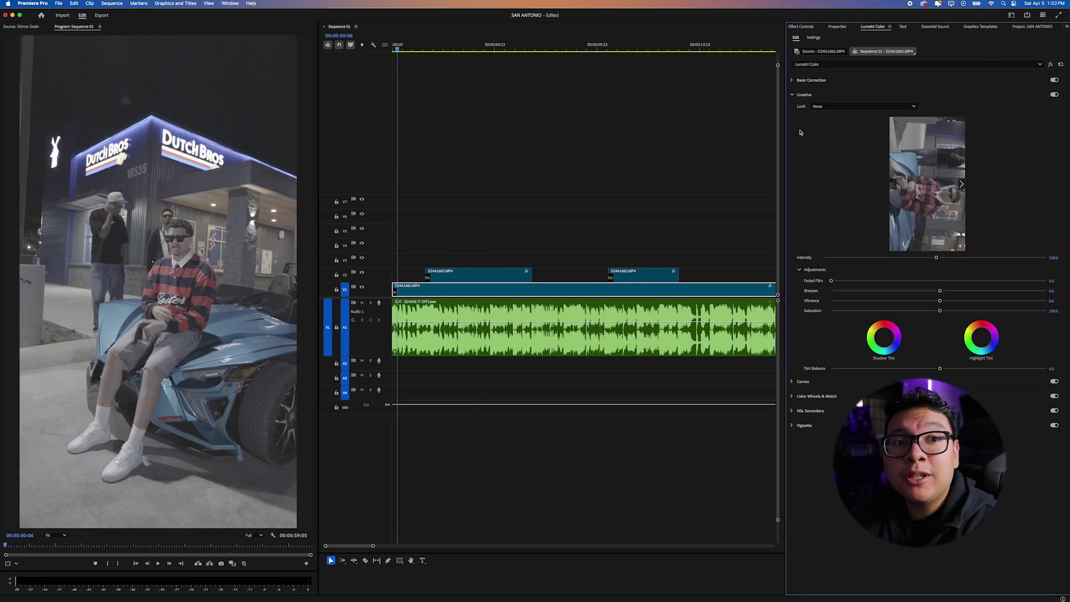
Load gotham green.cube as the Lumetri Creative look on D24A1661.MP4
{"action": "left_click", "coordinate": [817, 107]}
{"action": "left_click", "coordinate": [817, 133]}
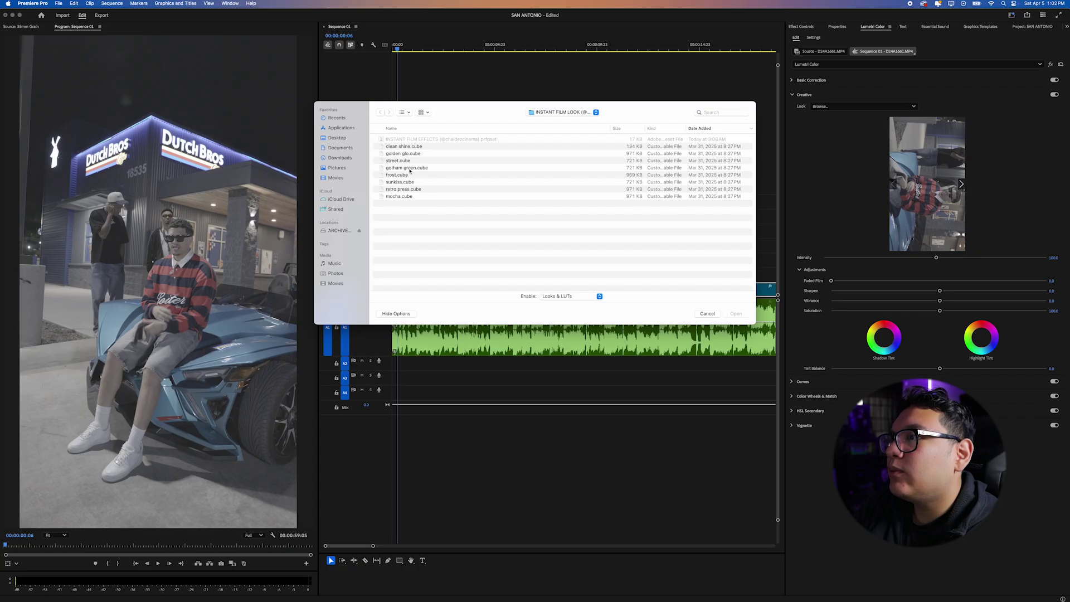
{"action": "left_click", "coordinate": [326, 186]}
{"action": "left_click", "coordinate": [735, 314]}
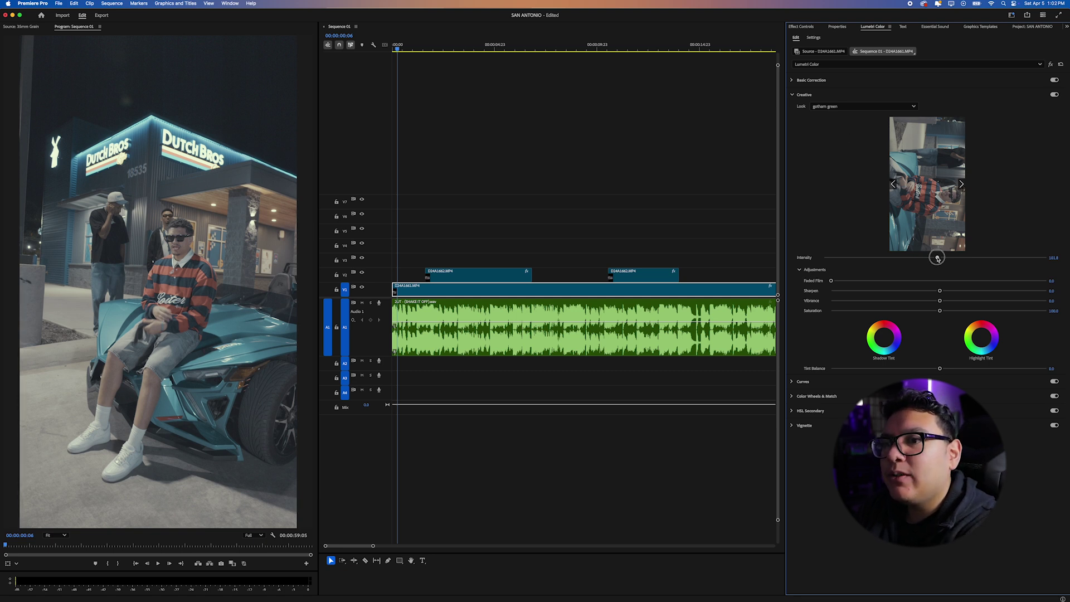
Set the gotham green look intensity to 79.4
{"action": "mouse_move", "coordinate": [937, 259]}
{"action": "left_mouse_down"}
{"action": "mouse_move", "coordinate": [948, 259]}
{"action": "mouse_move", "coordinate": [910, 259]}
{"action": "mouse_move", "coordinate": [947, 261]}
{"action": "left_mouse_up"}
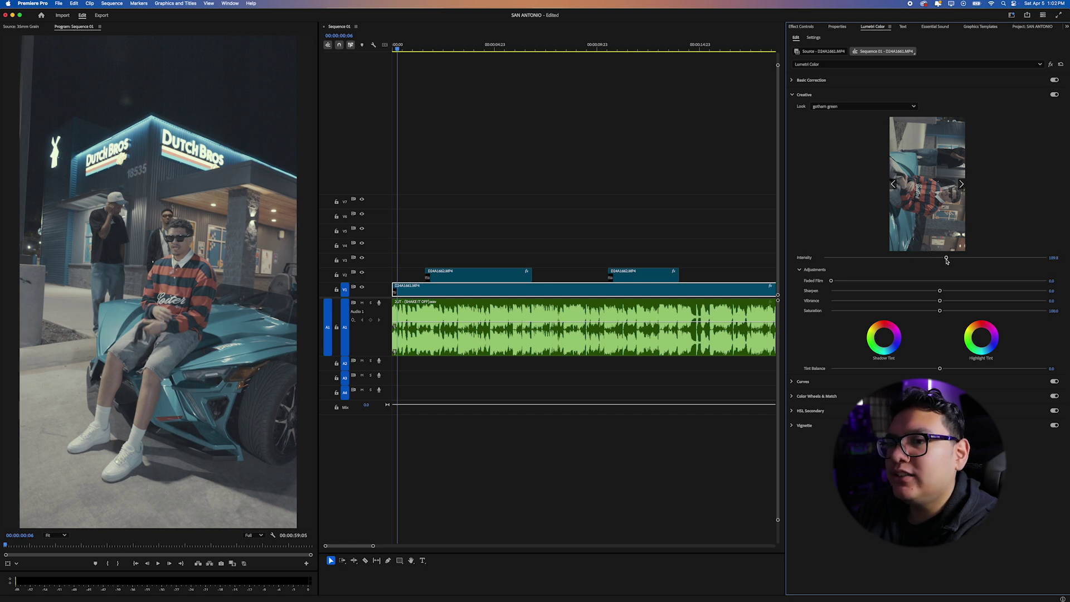
{"action": "left_click", "coordinate": [829, 81]}
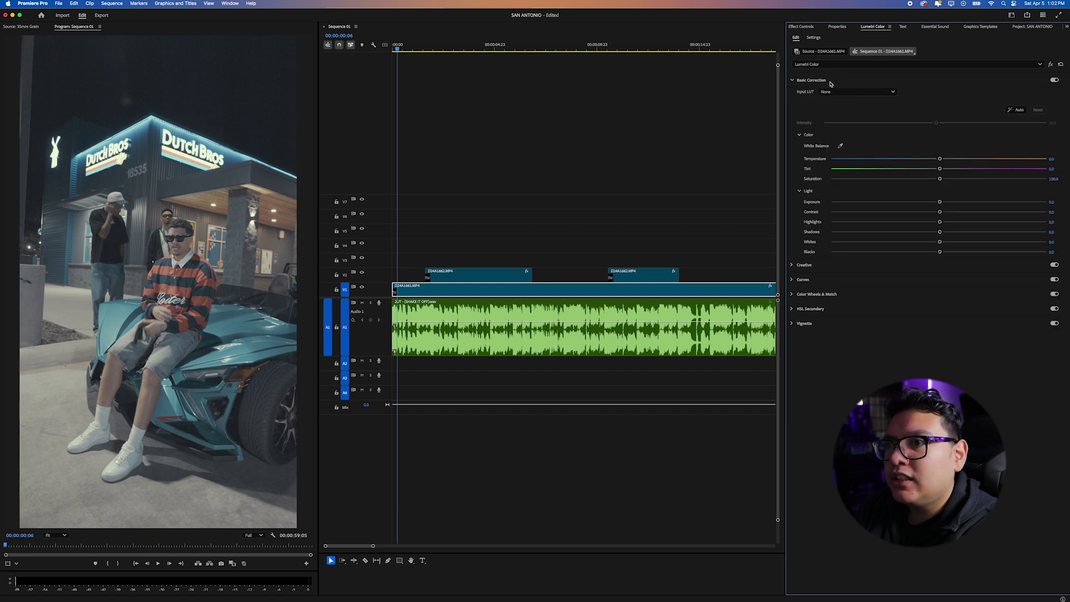
{"action": "left_click", "coordinate": [804, 265]}
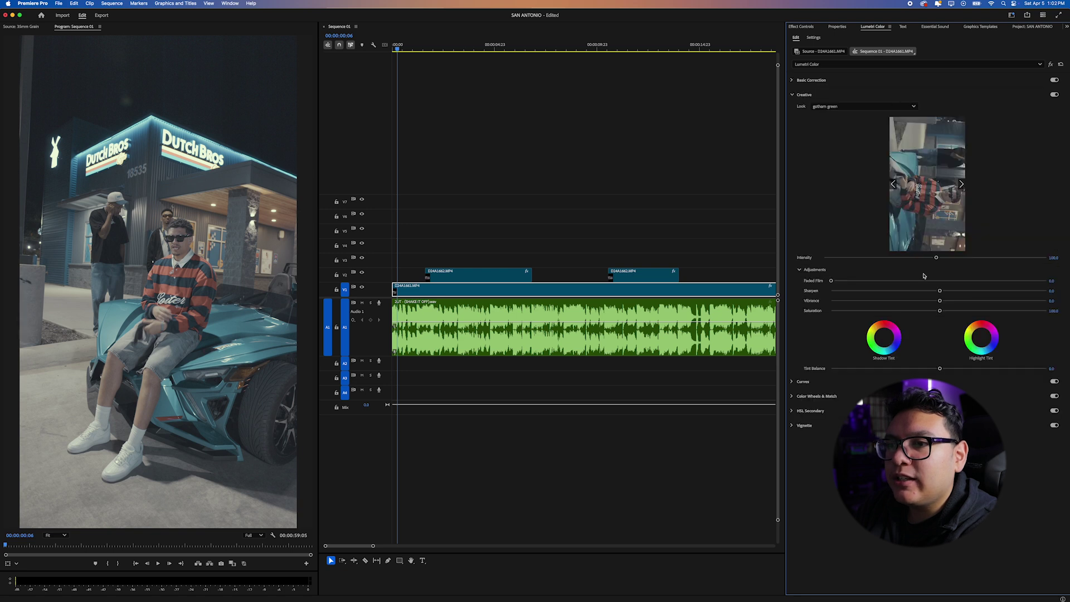
{"action": "left_click_drag", "start_coordinate": [935, 261], "coordinate": [915, 255]}
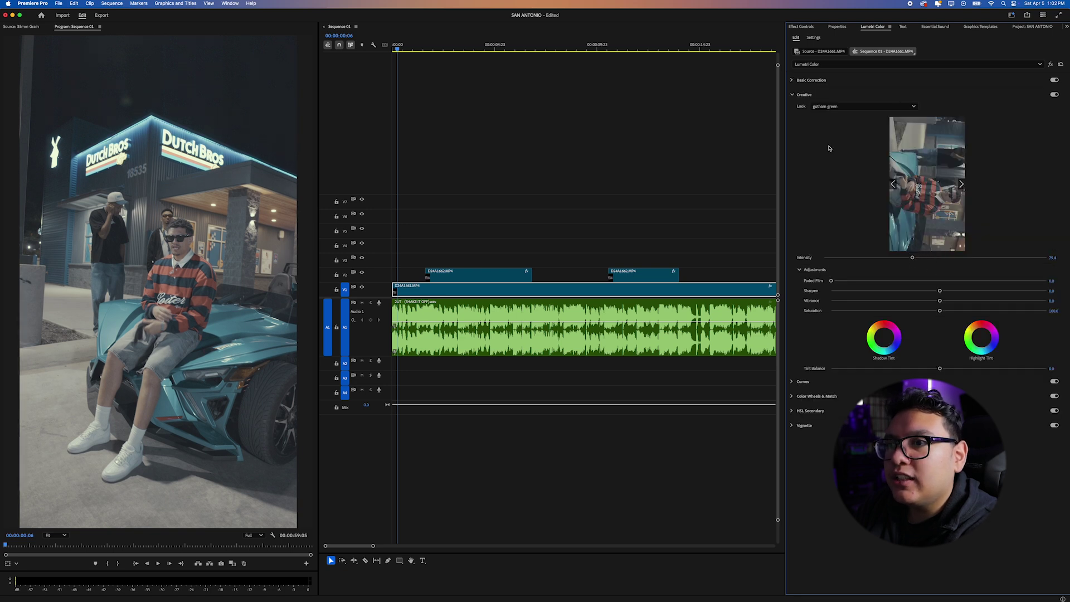
{"action": "left_click", "coordinate": [828, 95]}
{"action": "left_click", "coordinate": [826, 81]}
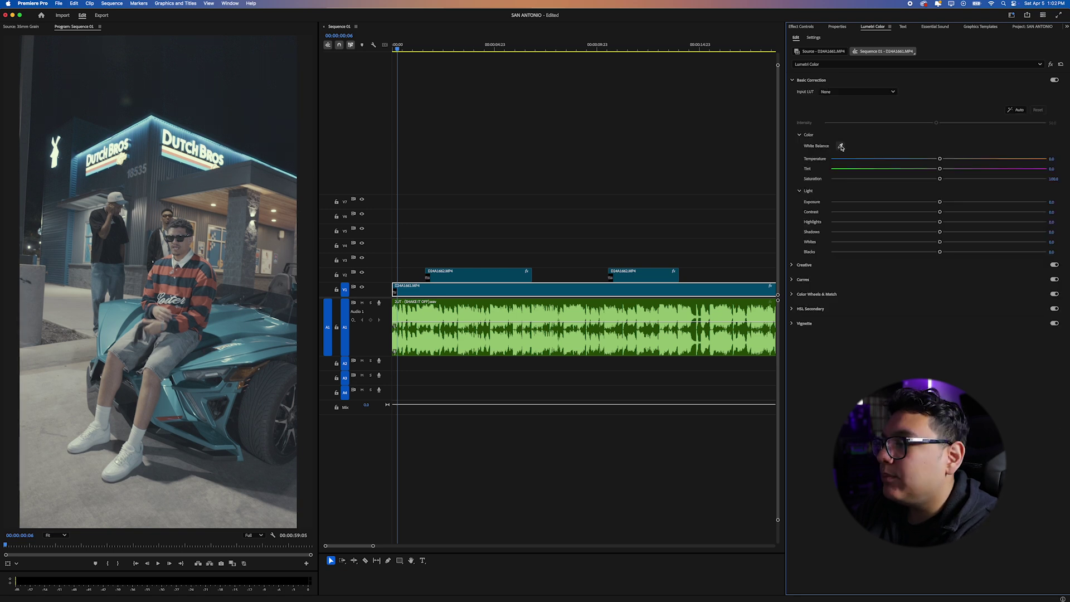
Raise contrast to about 46, darken the blacks, and raise saturation to 126
{"action": "left_click_drag", "start_coordinate": [941, 217], "coordinate": [990, 217]}
{"action": "left_click_drag", "start_coordinate": [940, 251], "coordinate": [925, 233]}
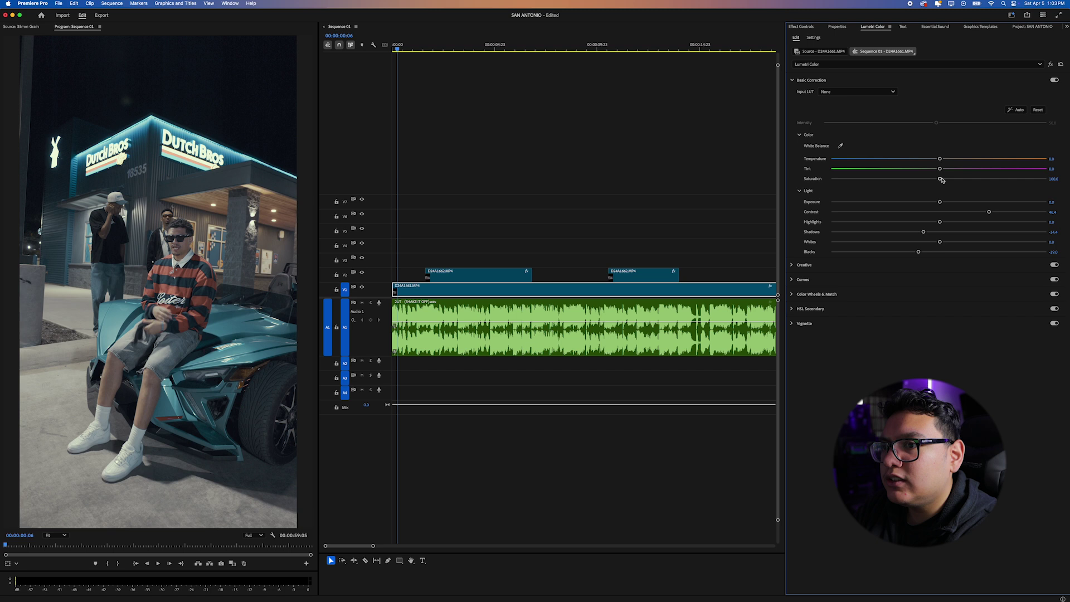
{"action": "left_click_drag", "start_coordinate": [1052, 179], "coordinate": [1066, 180]}
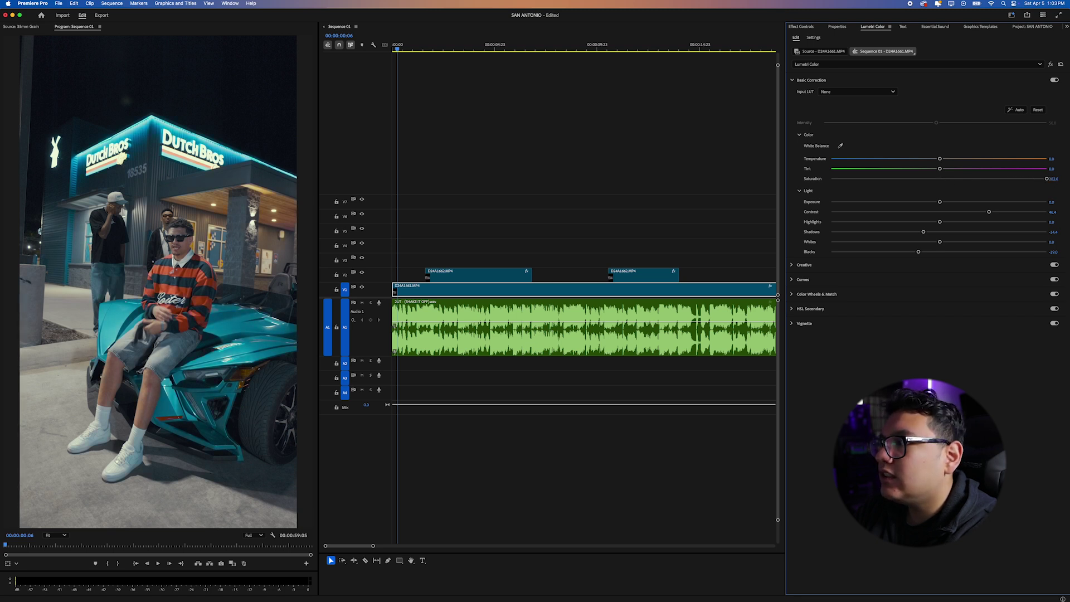
Set temperature to 5, then warm it to 10.4 and shift the tint slightly green
{"action": "left_click", "coordinate": [1055, 159]}
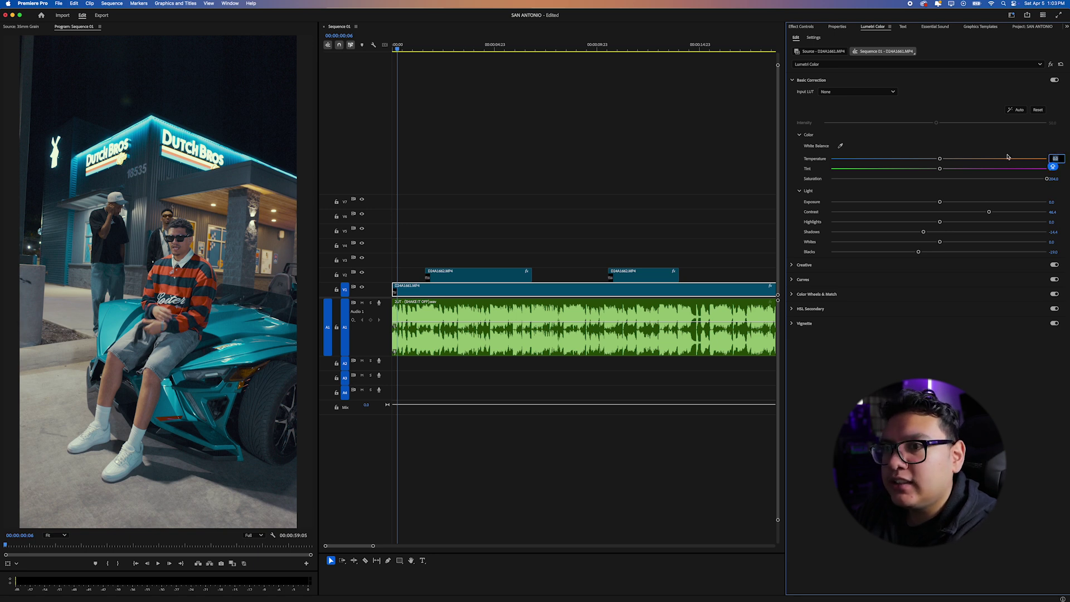
{"action": "type", "text": "5"}
{"action": "key", "text": "Return"}
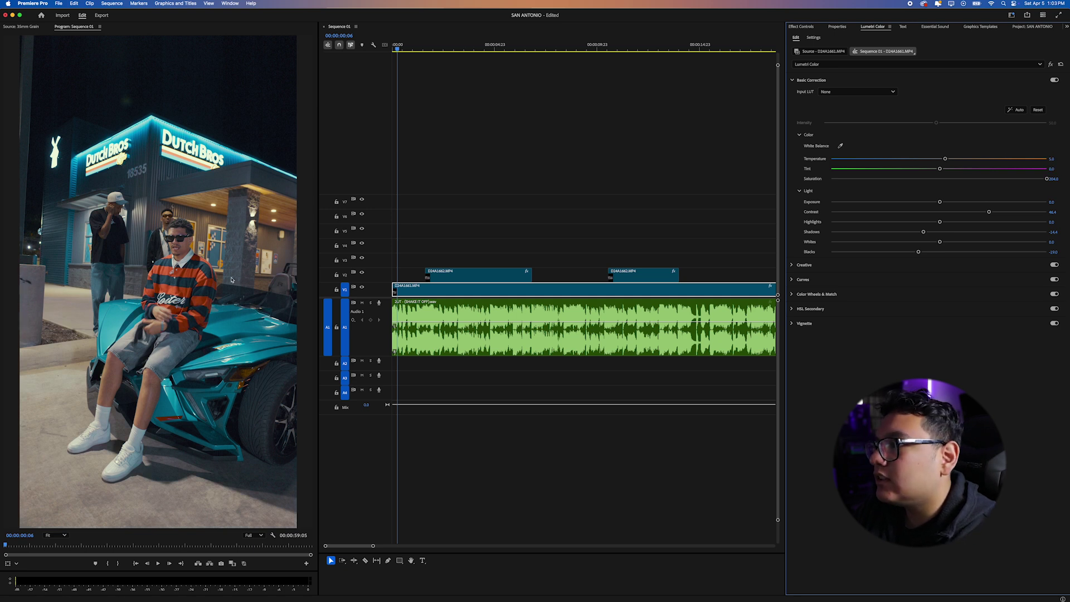
{"action": "left_click_drag", "start_coordinate": [946, 161], "coordinate": [951, 162]}
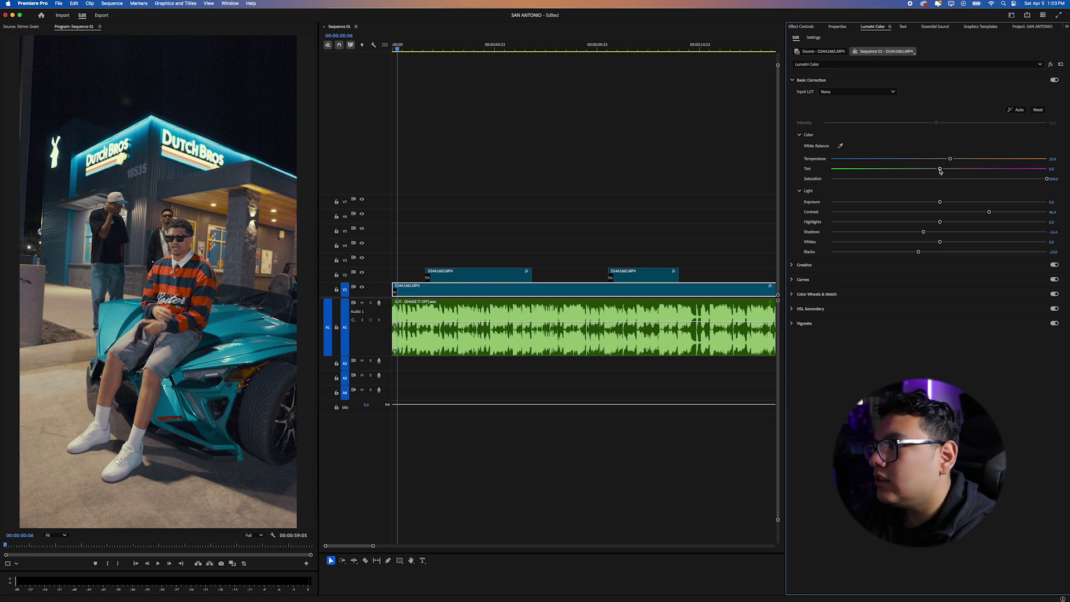
{"action": "left_click_drag", "start_coordinate": [940, 170], "coordinate": [936, 171]}
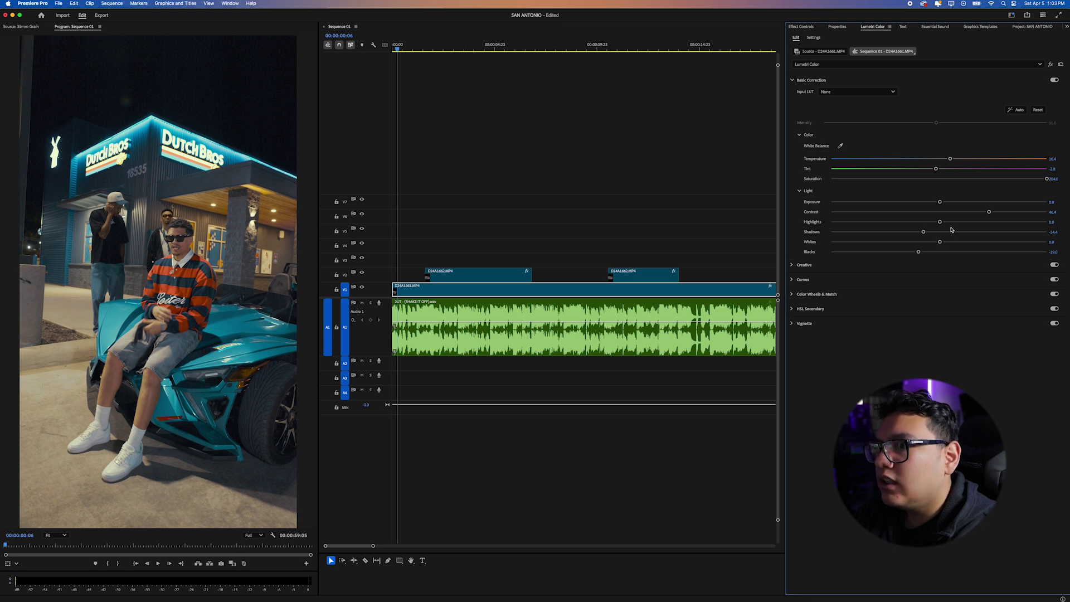
Brighten highlights to about 19.7, raise contrast to 54.4, and crush blacks to about -43.5
{"action": "left_click_drag", "start_coordinate": [961, 224], "coordinate": [954, 243]}
{"action": "left_click_drag", "start_coordinate": [989, 212], "coordinate": [997, 213]}
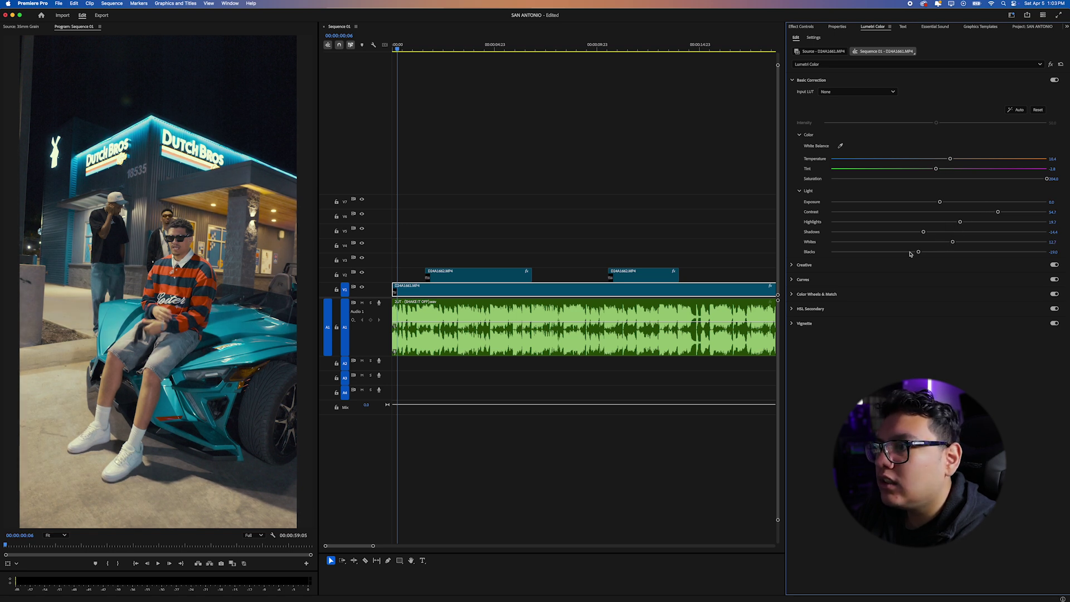
{"action": "left_click_drag", "start_coordinate": [911, 254], "coordinate": [888, 252]}
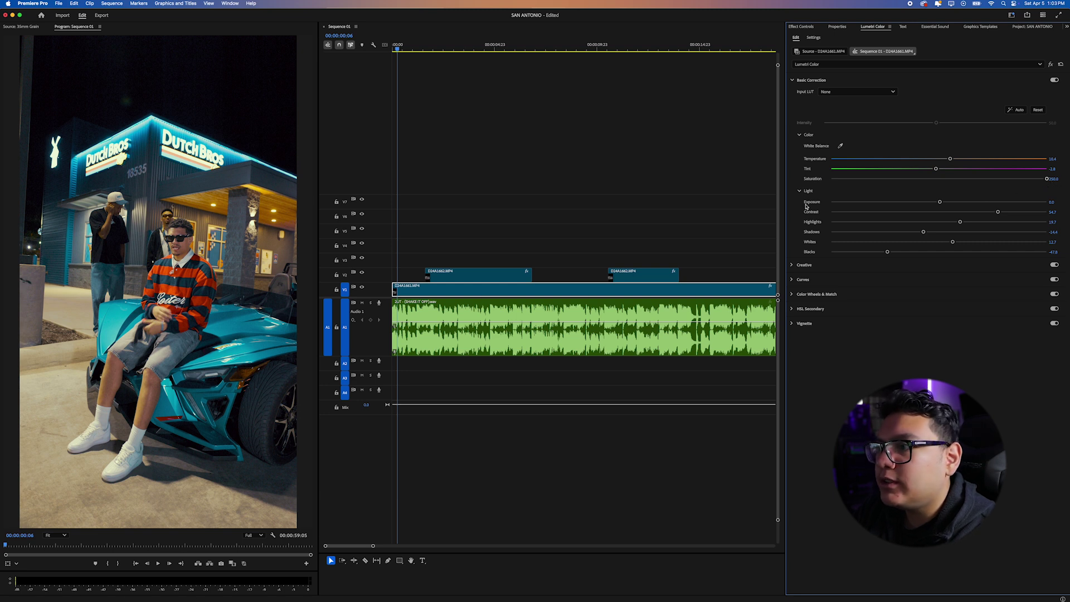
Set the D24A1661 clip's Lumetri saturation to 250
{"action": "left_click", "coordinate": [1054, 179]}
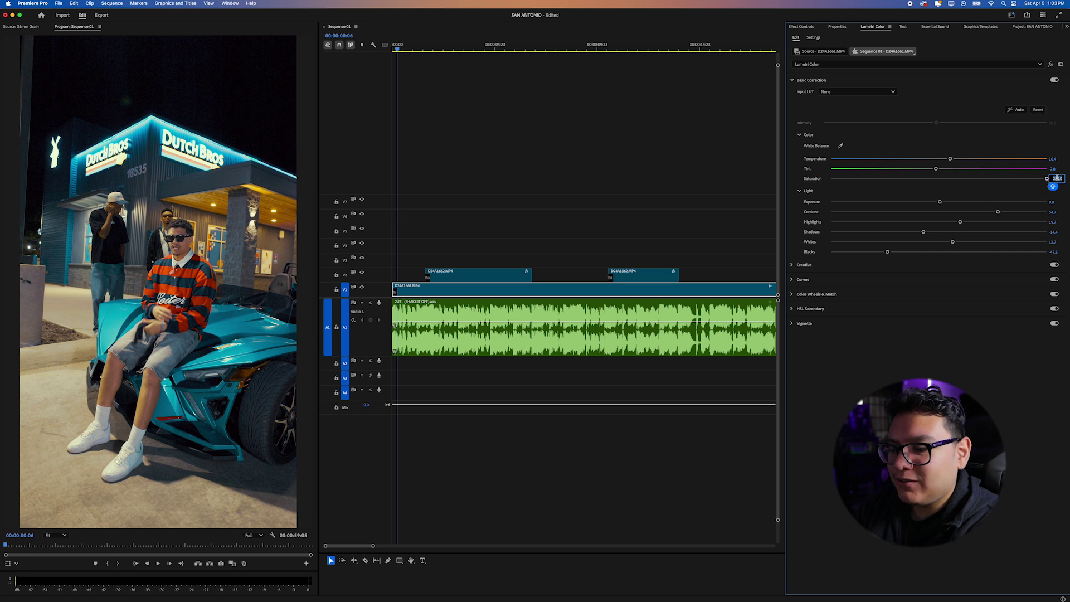
{"action": "type", "text": "100"}
{"action": "key", "text": "Return"}
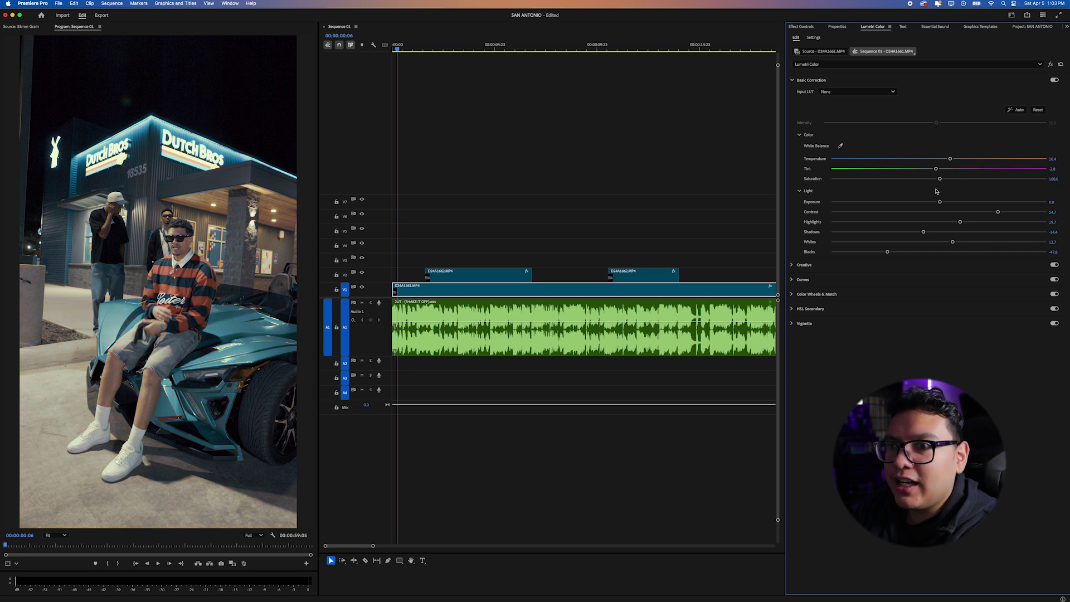
{"action": "left_click_drag", "start_coordinate": [946, 179], "coordinate": [1060, 184]}
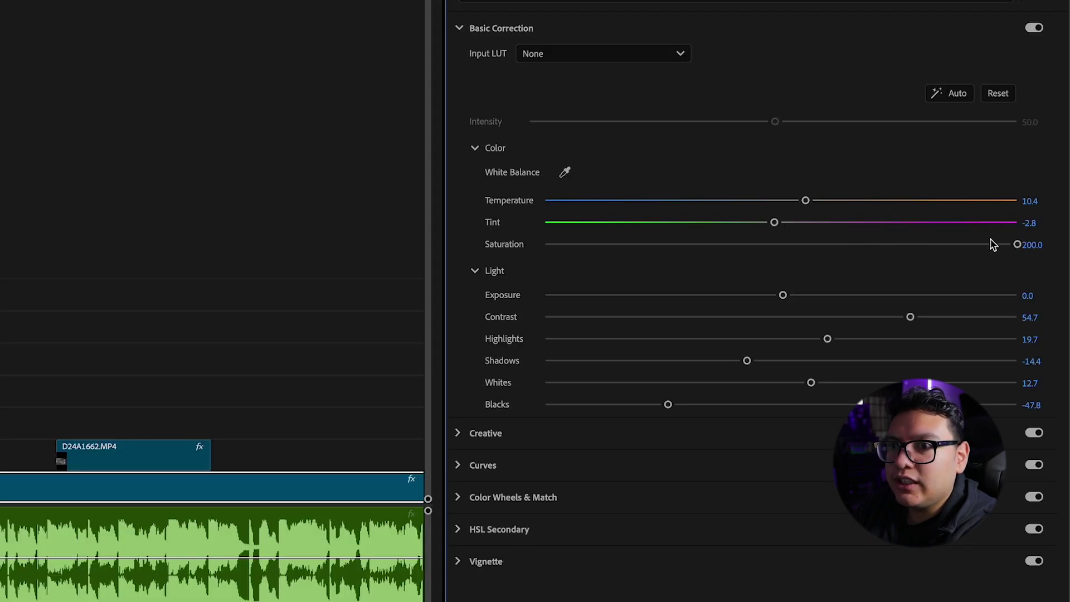
{"action": "left_click", "coordinate": [1033, 246]}
{"action": "key", "text": "Escape"}
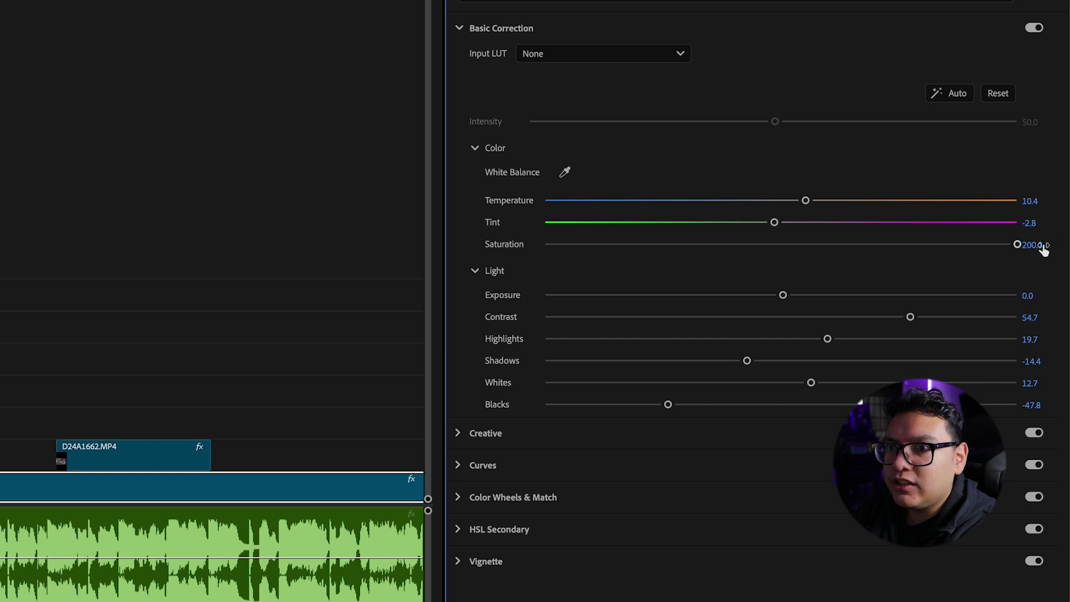
{"action": "left_click_drag", "start_coordinate": [1033, 245], "coordinate": [1045, 245]}
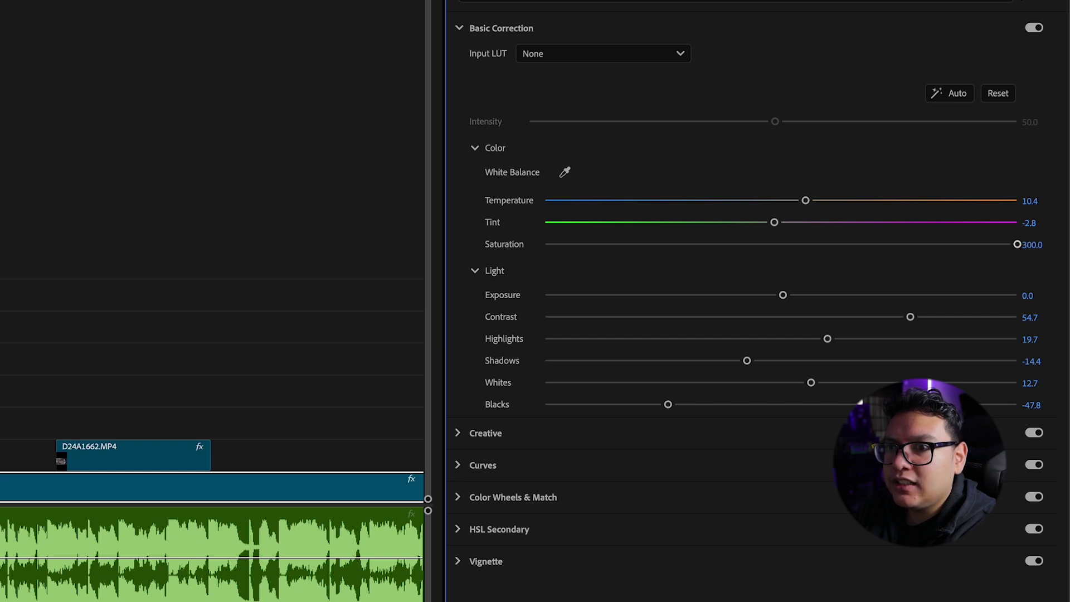
{"action": "left_click", "coordinate": [1039, 244]}
{"action": "type", "text": "250"}
{"action": "key", "text": "Return"}
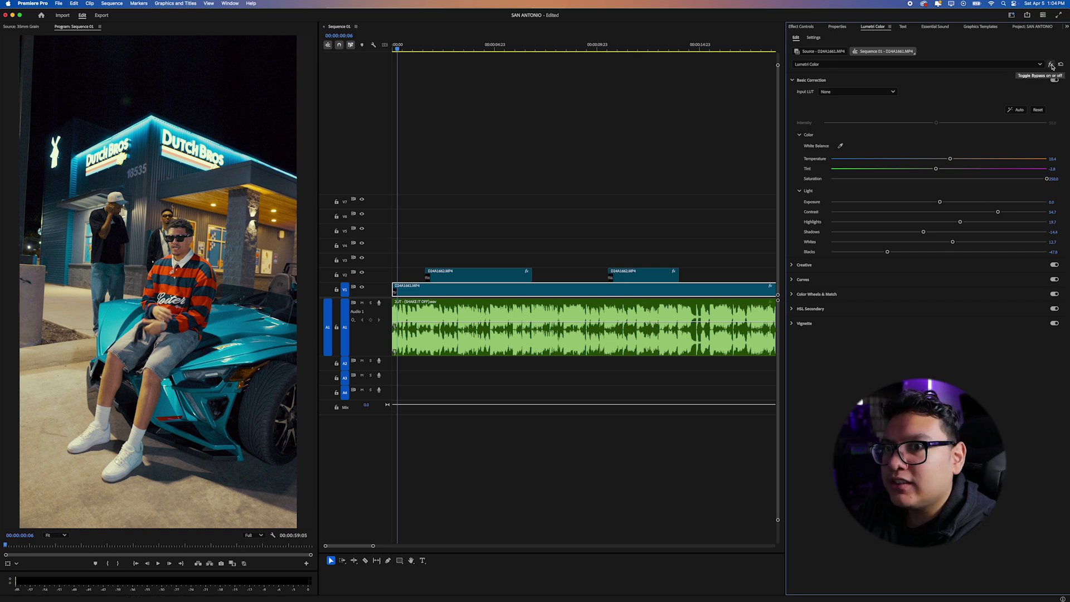
Toggle the Lumetri grade off and on to compare, then preview the clip's opening
{"action": "left_click", "coordinate": [1052, 64]}
{"action": "left_click", "coordinate": [1052, 64]}
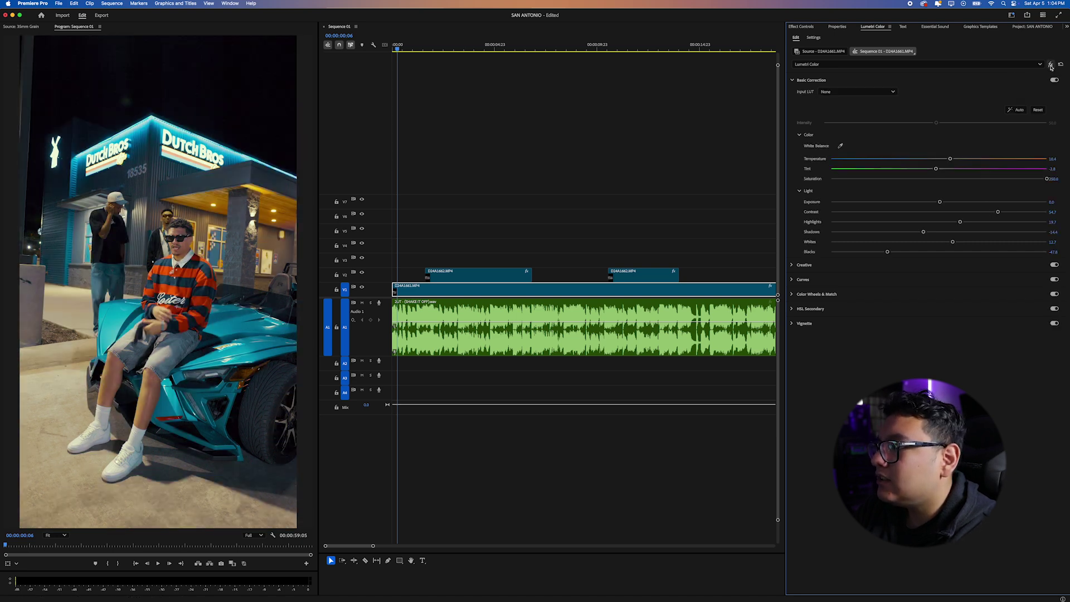
{"action": "left_click", "coordinate": [1051, 65]}
{"action": "left_click", "coordinate": [1052, 64]}
{"action": "left_click", "coordinate": [1052, 65]}
{"action": "left_click", "coordinate": [1051, 66]}
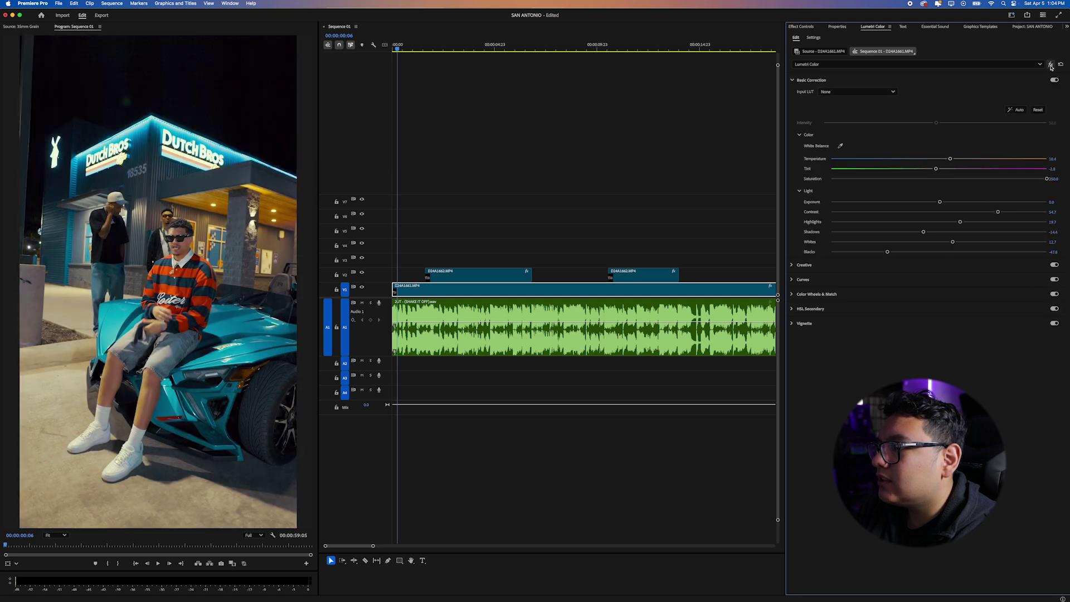
{"action": "mouse_move", "coordinate": [404, 49]}
{"action": "left_mouse_down"}
{"action": "mouse_move", "coordinate": [393, 48]}
{"action": "mouse_move", "coordinate": [425, 48]}
{"action": "mouse_move", "coordinate": [394, 49]}
{"action": "mouse_move", "coordinate": [411, 53]}
{"action": "left_mouse_up"}
Copy the graded D24A1661.MP4 clip on V1
{"action": "left_click", "coordinate": [442, 44]}
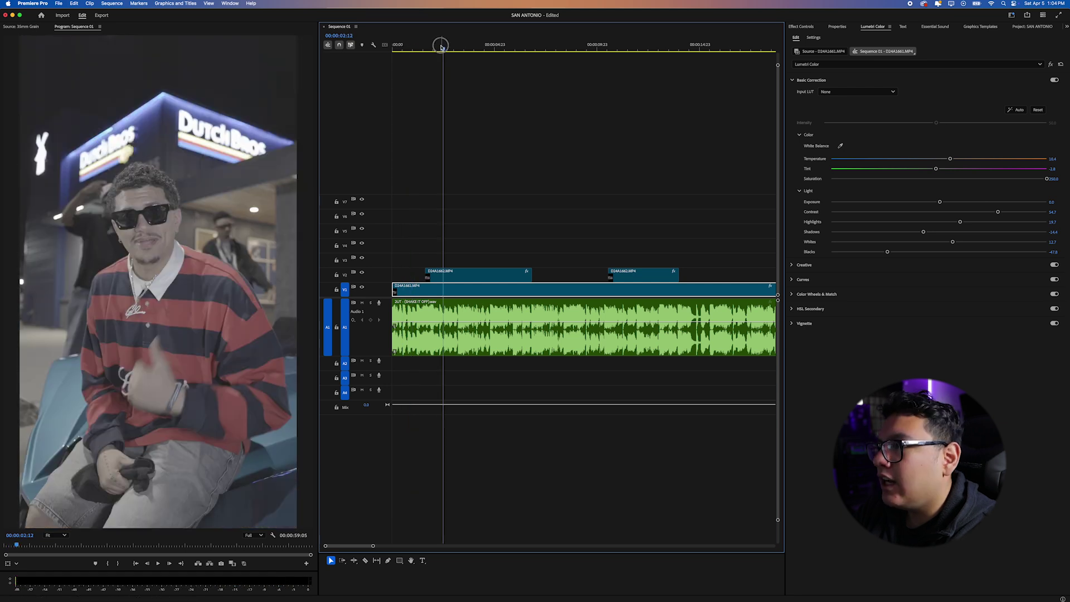
{"action": "left_click", "coordinate": [405, 48]}
{"action": "right_click", "coordinate": [422, 290]}
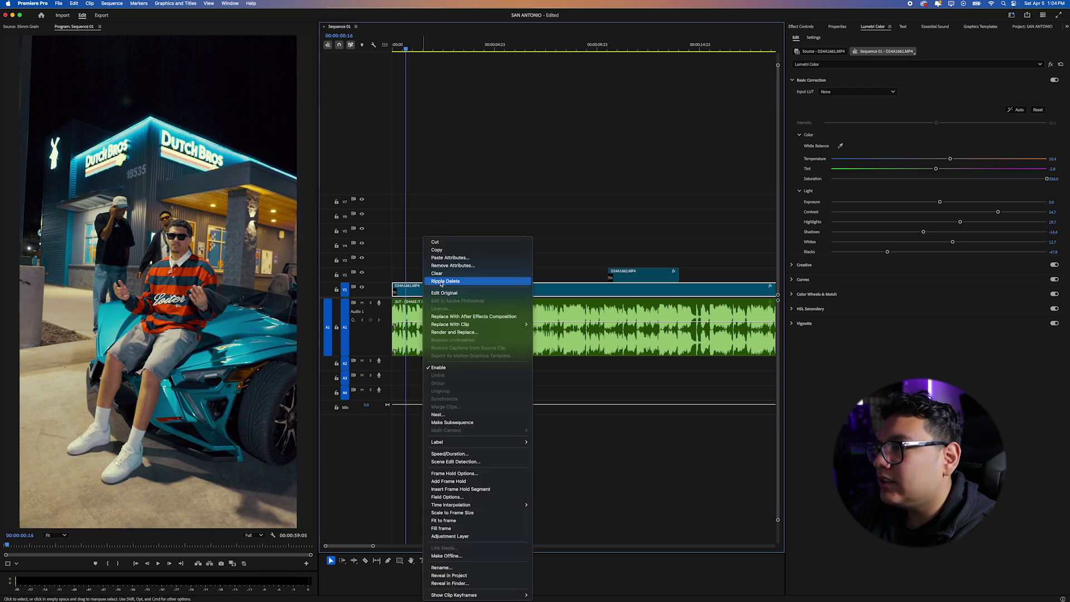
{"action": "left_click", "coordinate": [440, 249]}
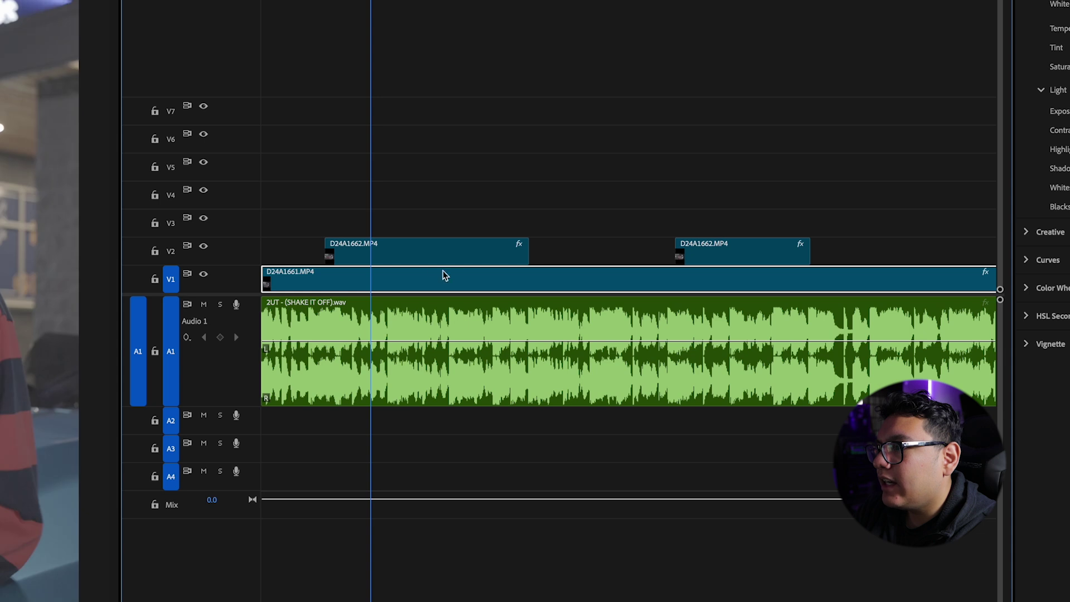
Paste its attributes onto the first V2 clip, excluding Warp Stabilizer
{"action": "right_click", "coordinate": [418, 252]}
{"action": "left_click", "coordinate": [453, 221]}
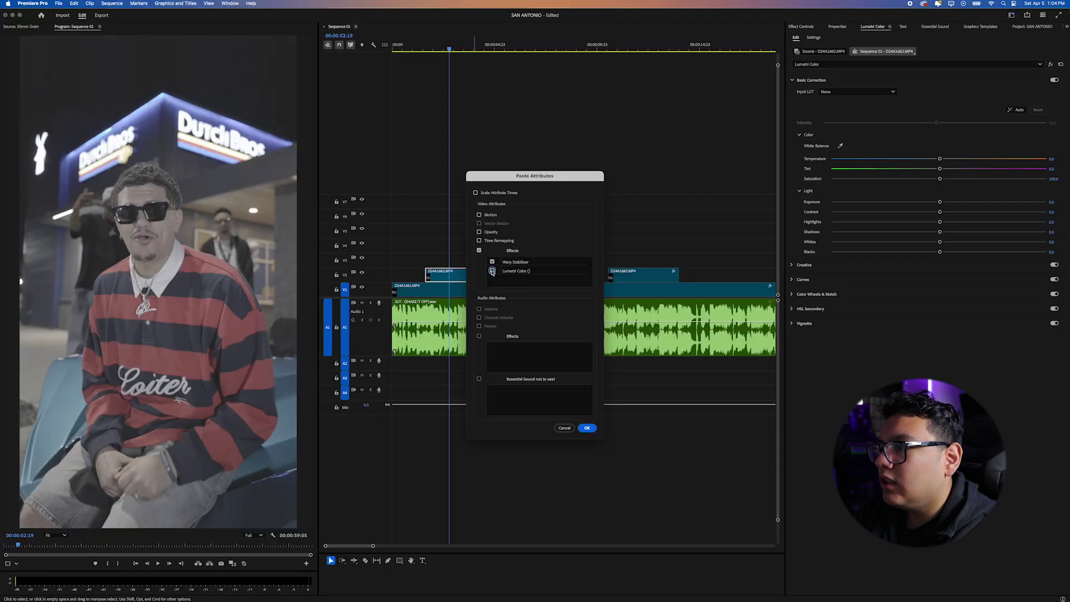
{"action": "left_click", "coordinate": [452, 225]}
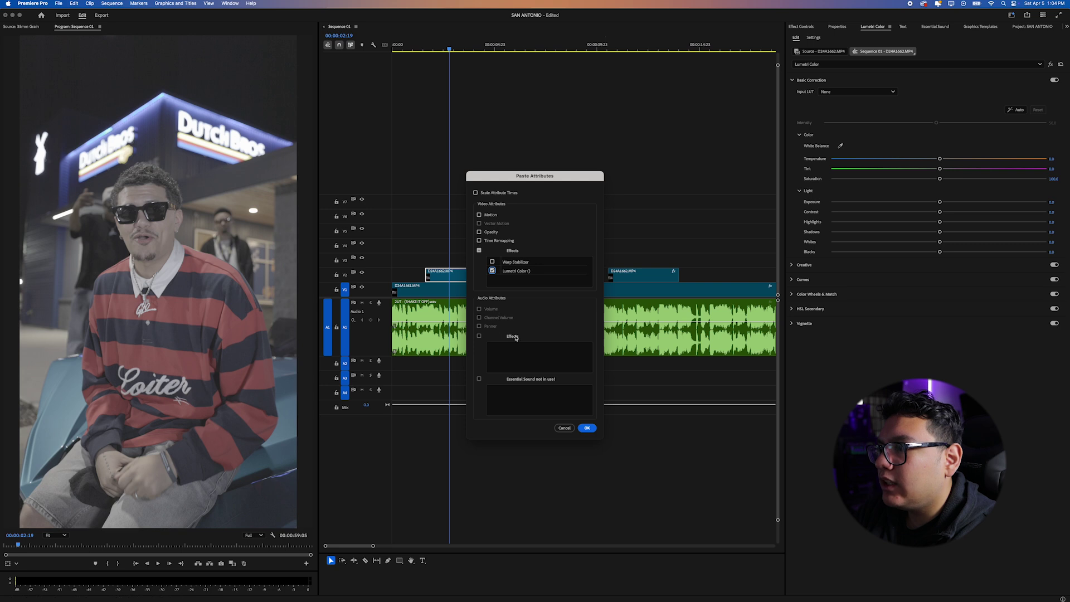
{"action": "left_click", "coordinate": [588, 428]}
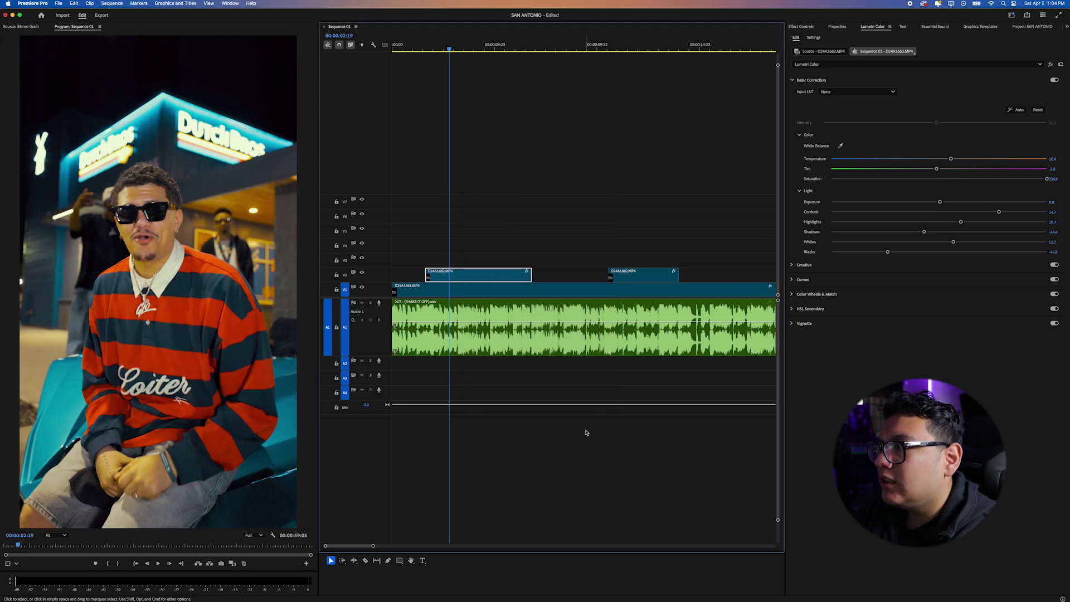
Play back the sequence to review the grade on the close-up shot
{"action": "left_click_drag", "start_coordinate": [444, 50], "coordinate": [401, 51]}
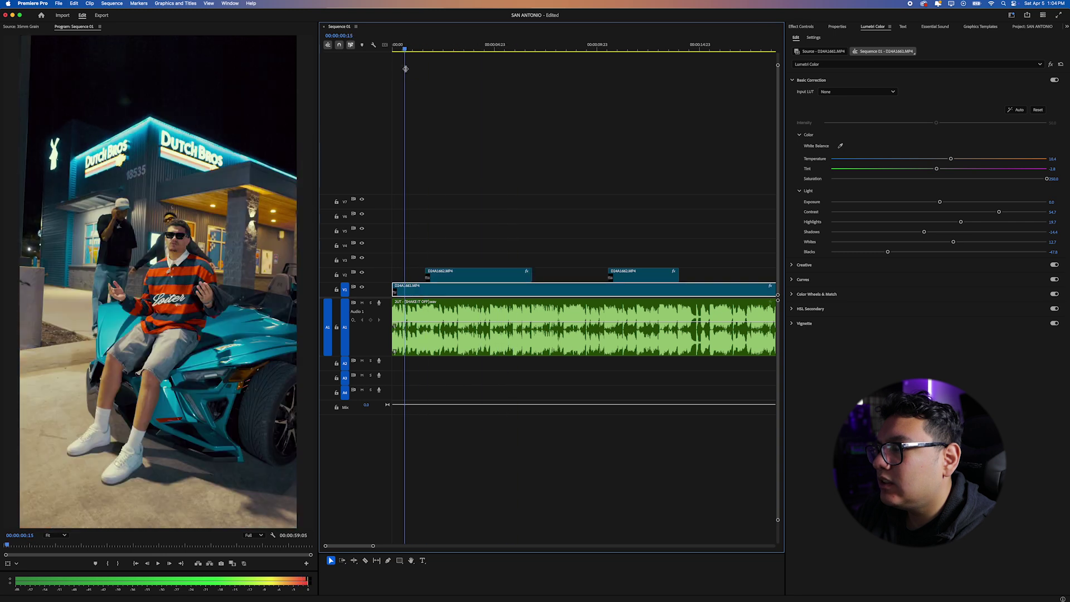
{"action": "left_click", "coordinate": [461, 115]}
{"action": "key", "text": "space"}
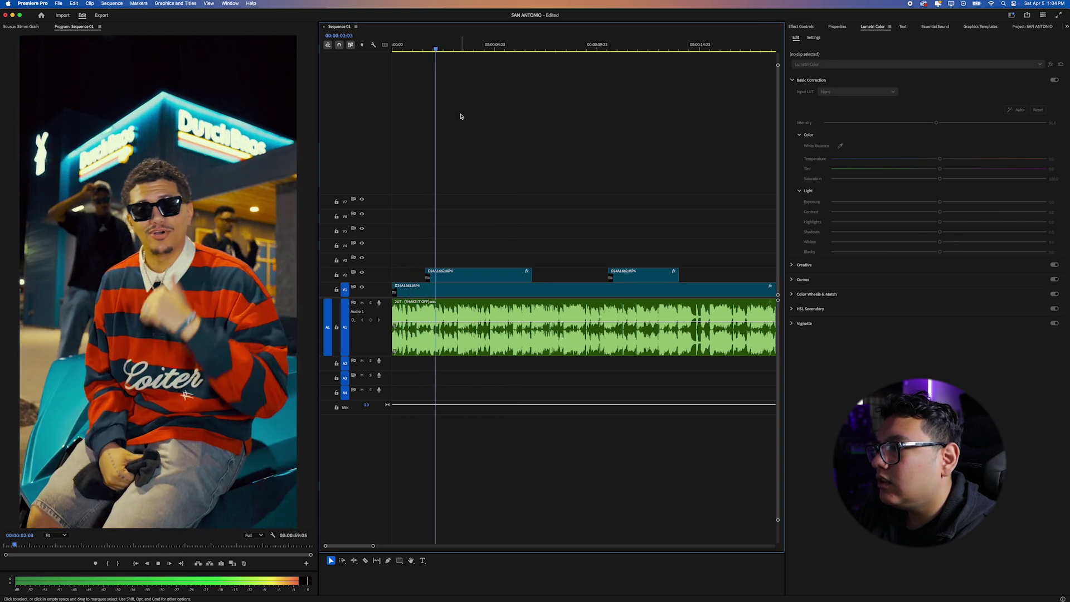
{"action": "key", "text": "space"}
{"action": "key", "text": "Home"}
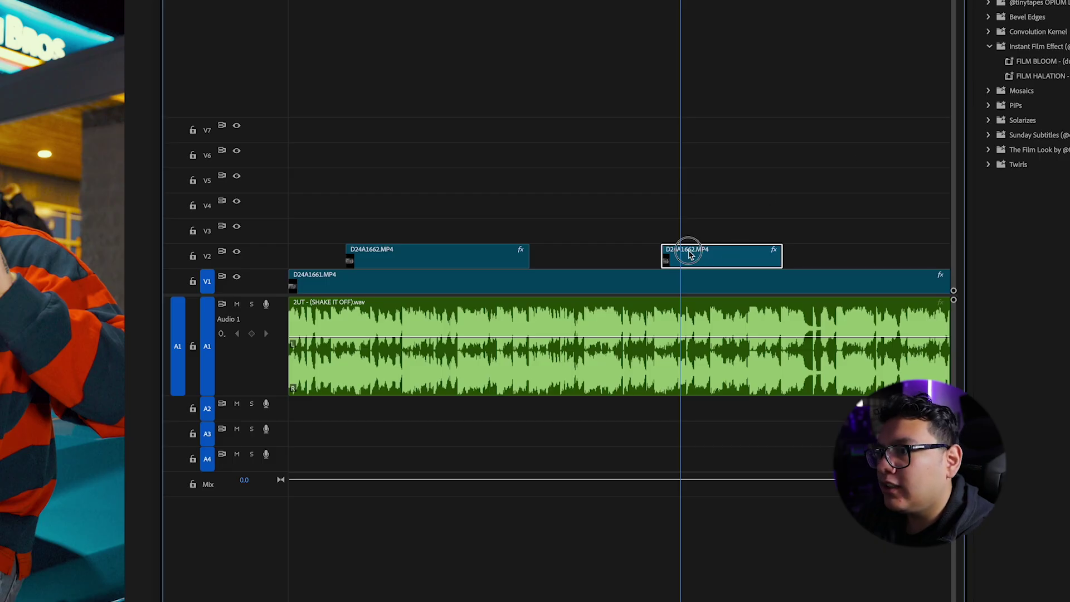
Duplicate the second D24A1662.MP4 clip onto V3 and apply the FILM HALATION preset
{"action": "left_click_drag", "start_coordinate": [697, 260], "coordinate": [691, 241]}
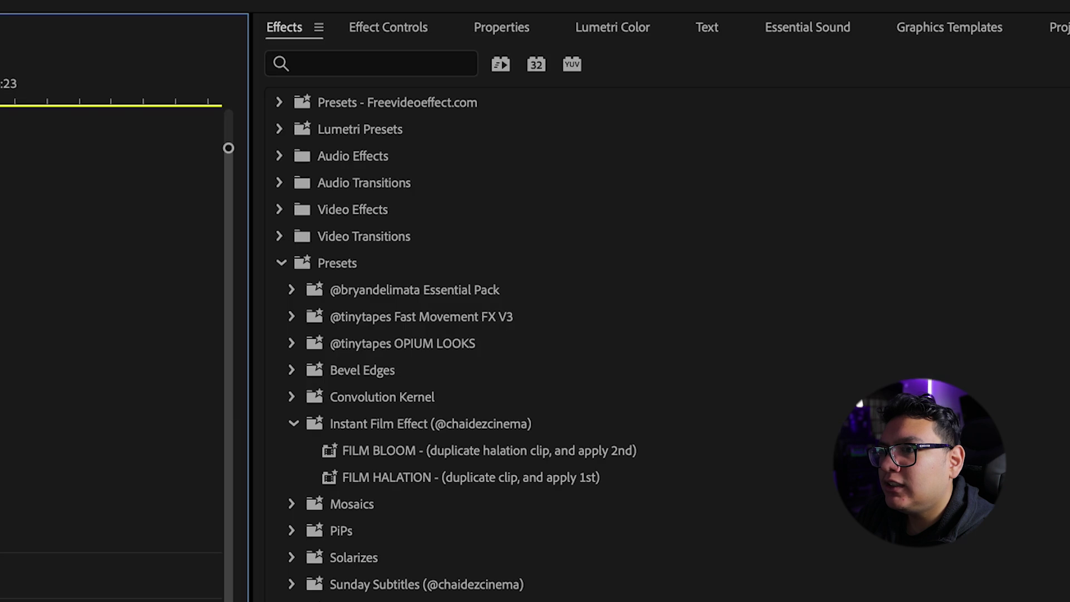
{"action": "left_click_drag", "start_coordinate": [423, 481], "coordinate": [0, 601]}
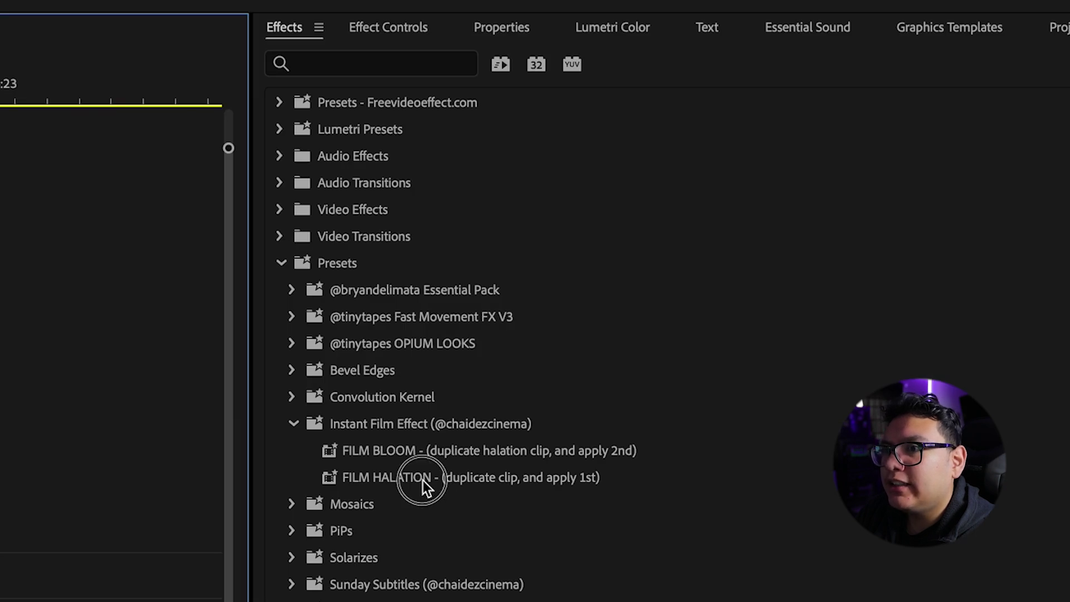
{"action": "left_click_drag", "start_coordinate": [734, 230], "coordinate": [734, 230]}
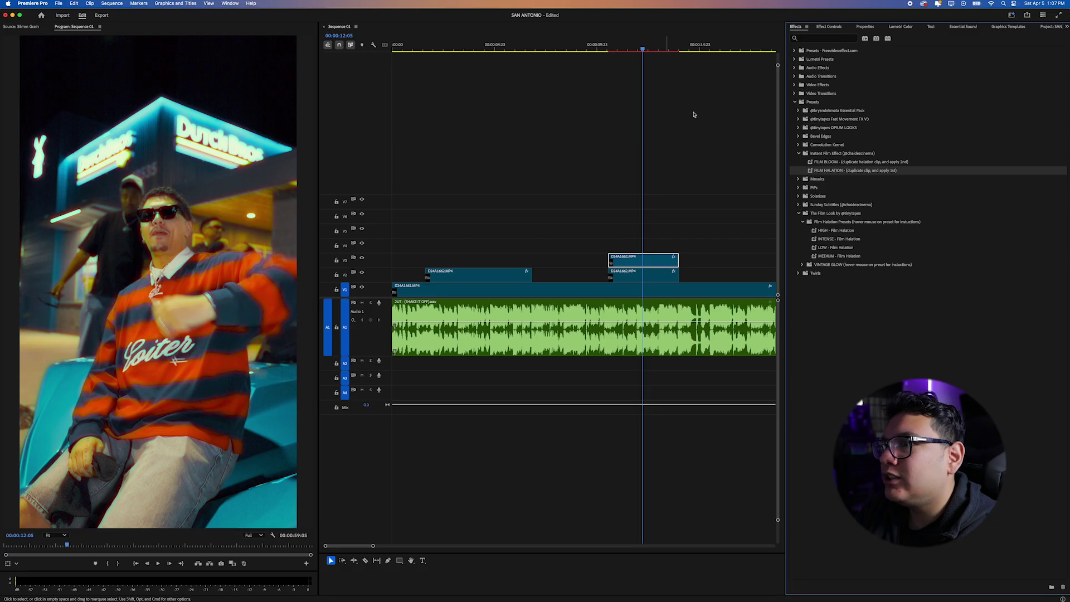
Set the V3 copy's Opacity blend mode to Lighten
{"action": "left_click", "coordinate": [1045, 0]}
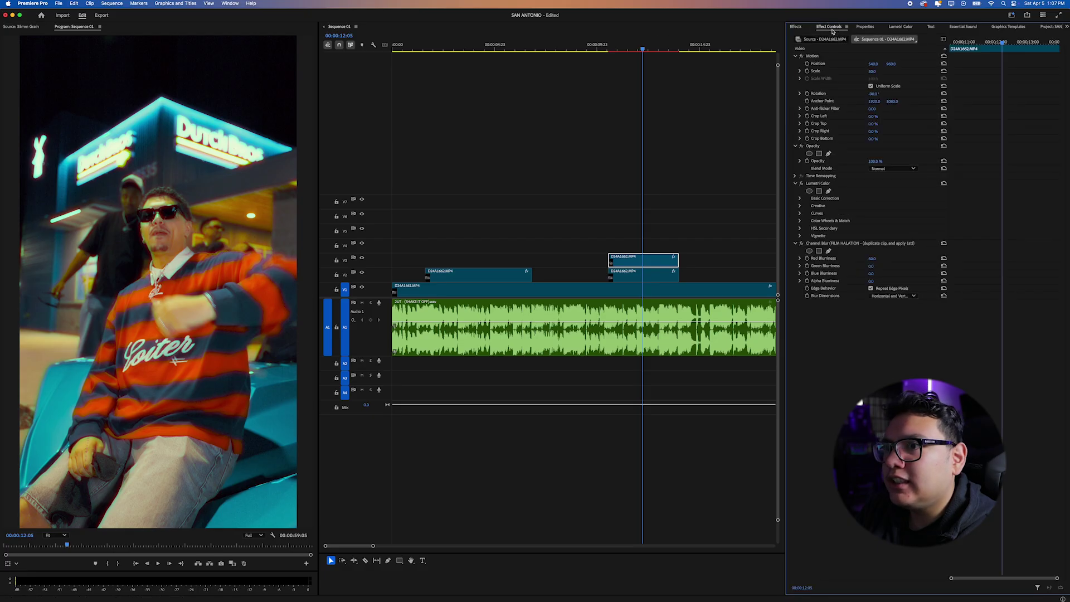
{"action": "left_click", "coordinate": [889, 168]}
{"action": "left_click", "coordinate": [884, 245]}
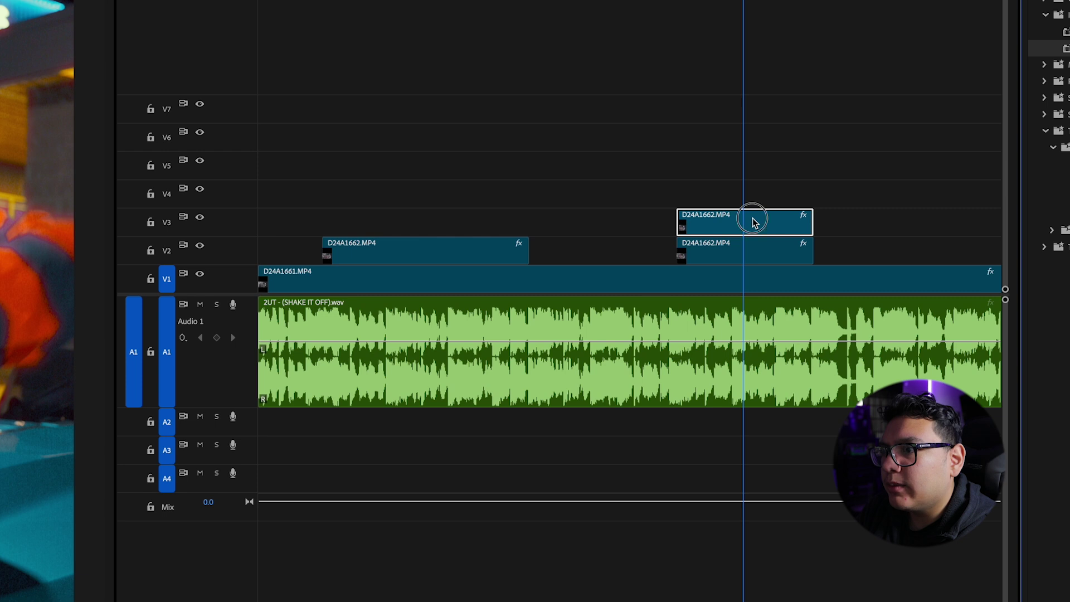
Duplicate the halation clip onto V4 with FILM BLOOM, then render the stacked section between in/out points
{"action": "left_click_drag", "start_coordinate": [653, 260], "coordinate": [655, 249], "text": "alt"}
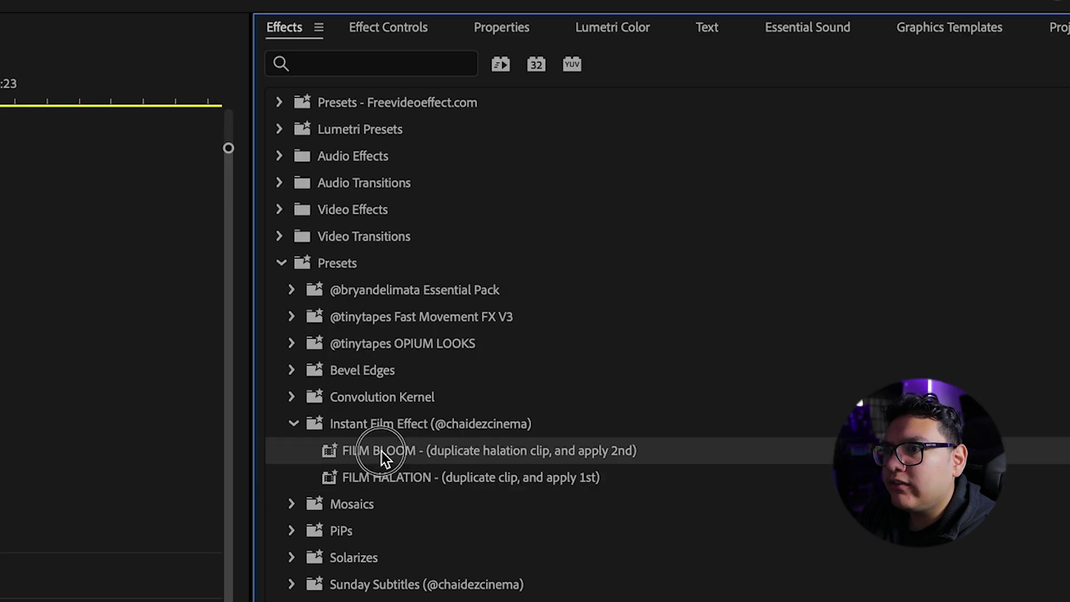
{"action": "left_click_drag", "start_coordinate": [355, 456], "coordinate": [771, 199]}
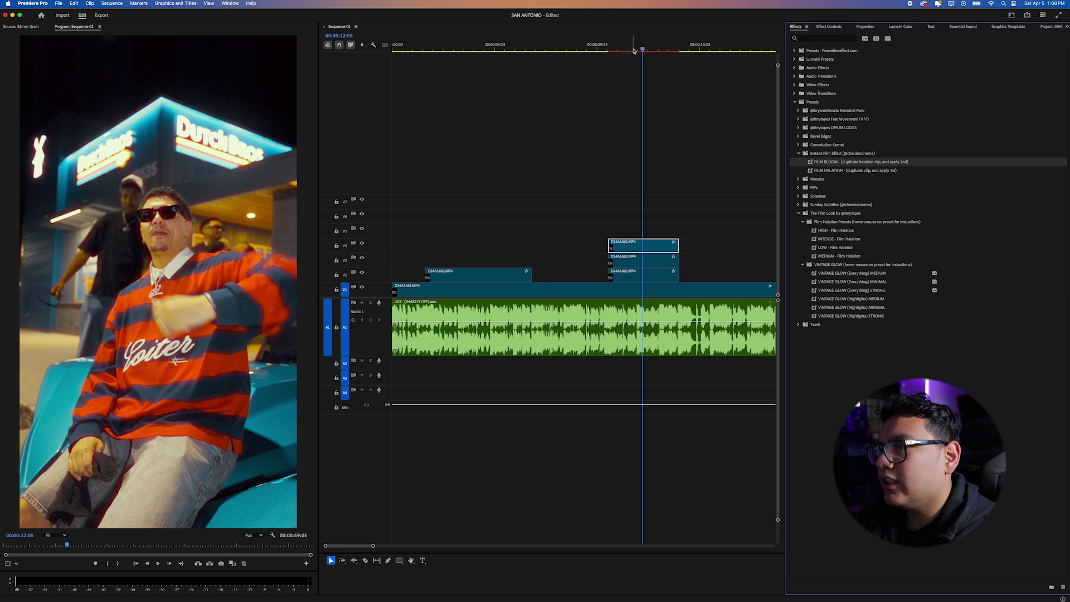
{"action": "left_click", "coordinate": [607, 50]}
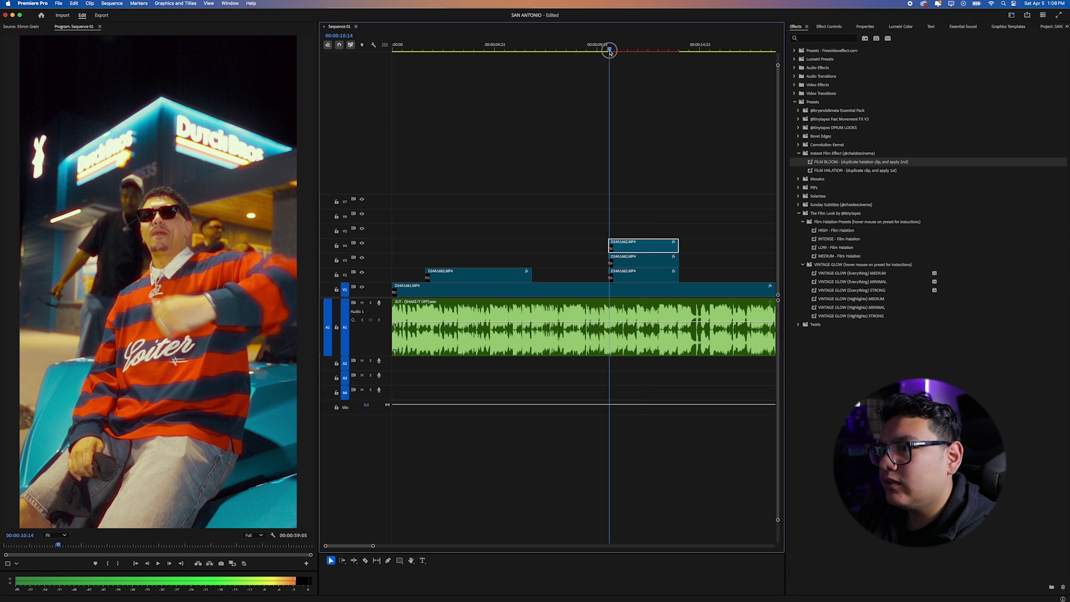
{"action": "key", "text": "i"}
{"action": "mouse_move", "coordinate": [616, 51]}
{"action": "left_mouse_down"}
{"action": "mouse_move", "coordinate": [679, 48]}
{"action": "mouse_move", "coordinate": [644, 48]}
{"action": "left_mouse_up"}
{"action": "key", "text": "o"}
{"action": "key", "text": "Return"}
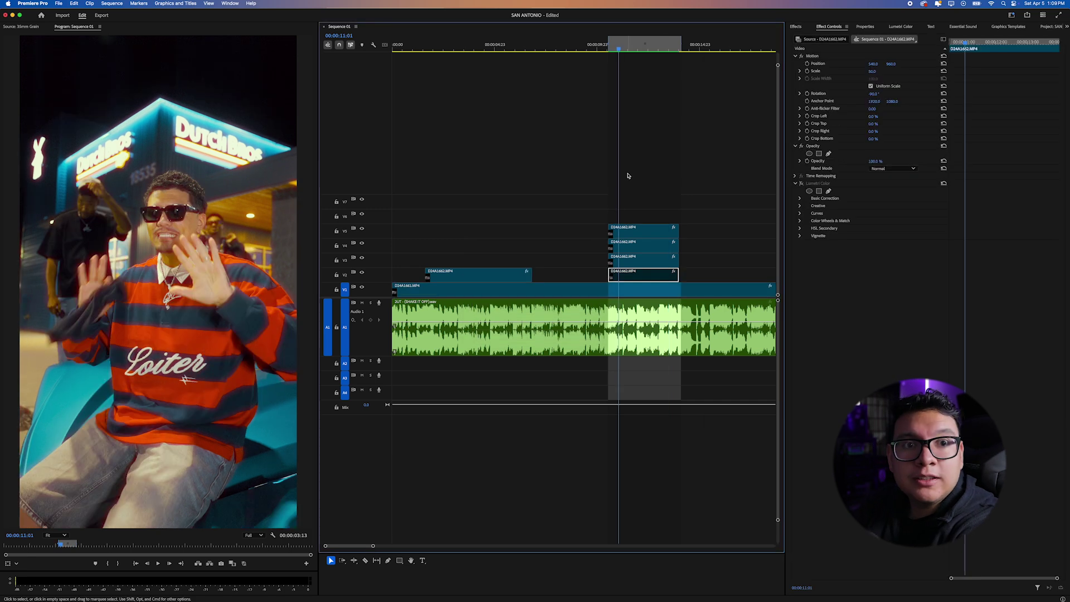
Play back the rendered glow section twice and park the playhead inside it
{"action": "key", "text": "space"}
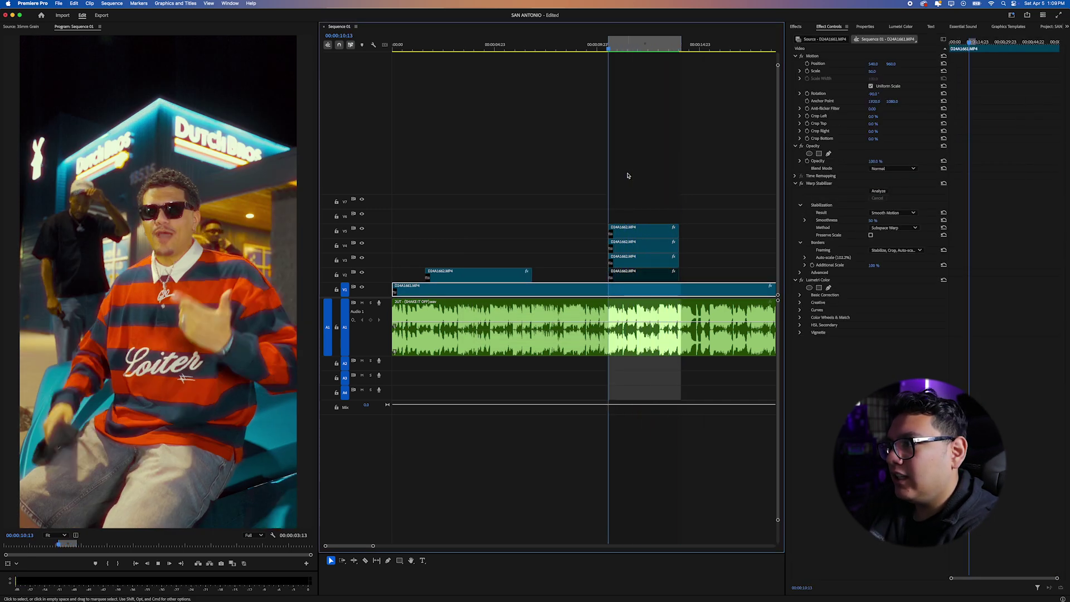
{"action": "key", "text": "space"}
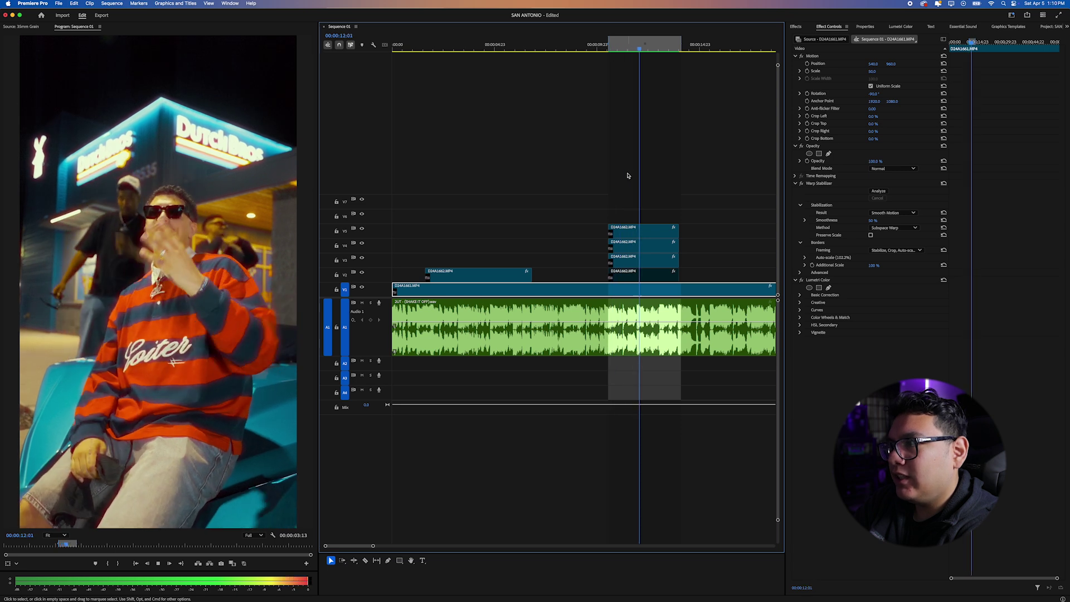
{"action": "left_click", "coordinate": [630, 178]}
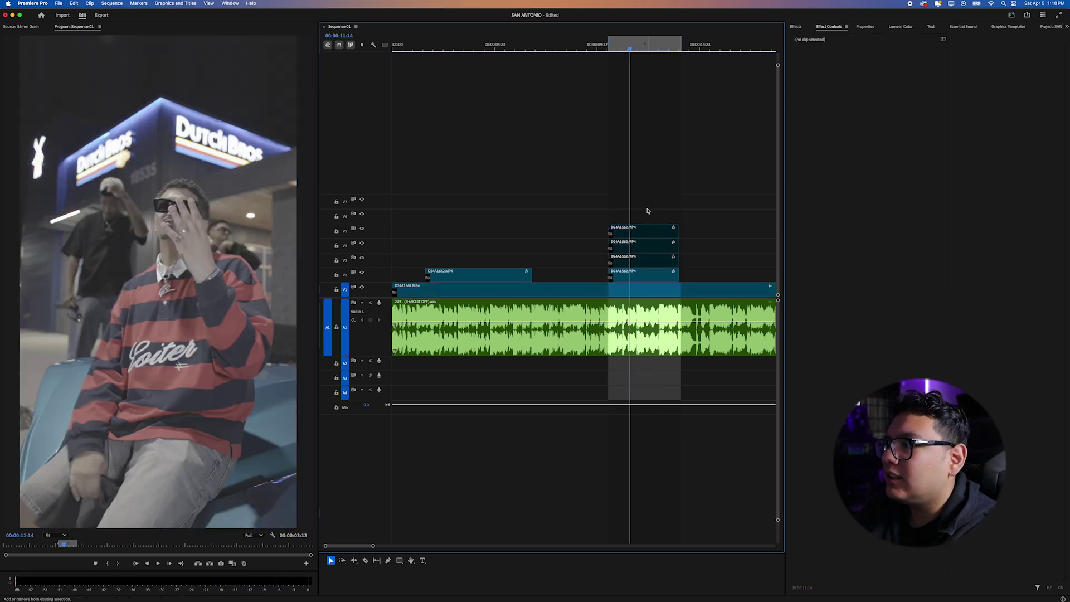
{"action": "key", "text": "d"}
{"action": "left_click", "coordinate": [643, 47]}
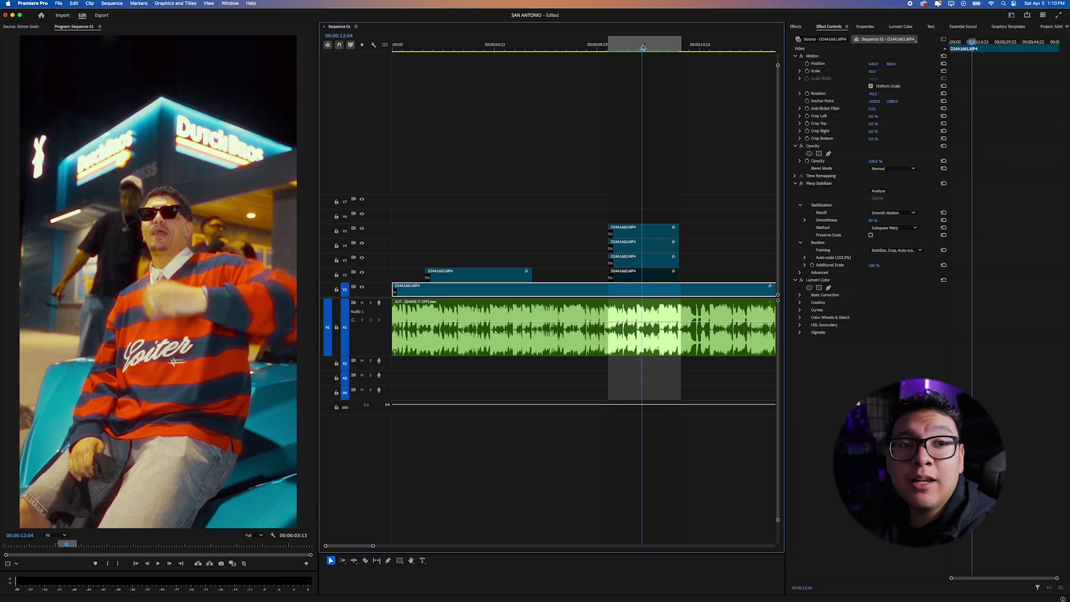